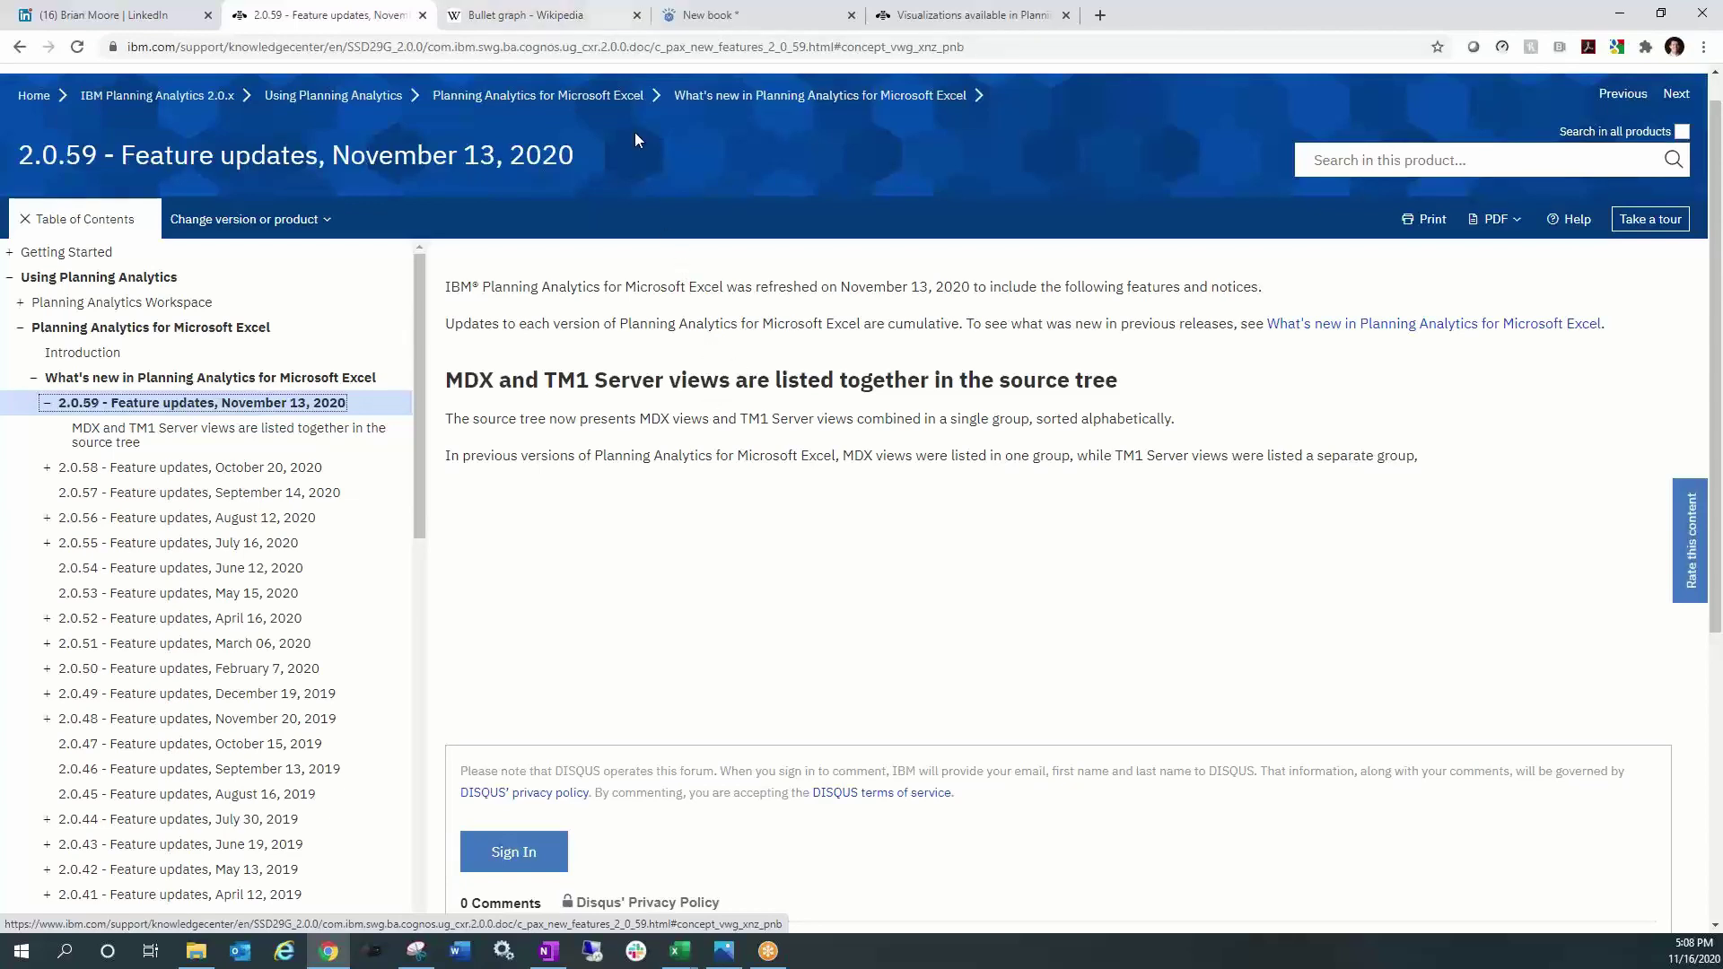
Examine the example diagrams in the Wikipedia article on bullet graphs, and return to the new Planning Analytics book.
{"action": "left_click", "coordinate": [566, 22]}
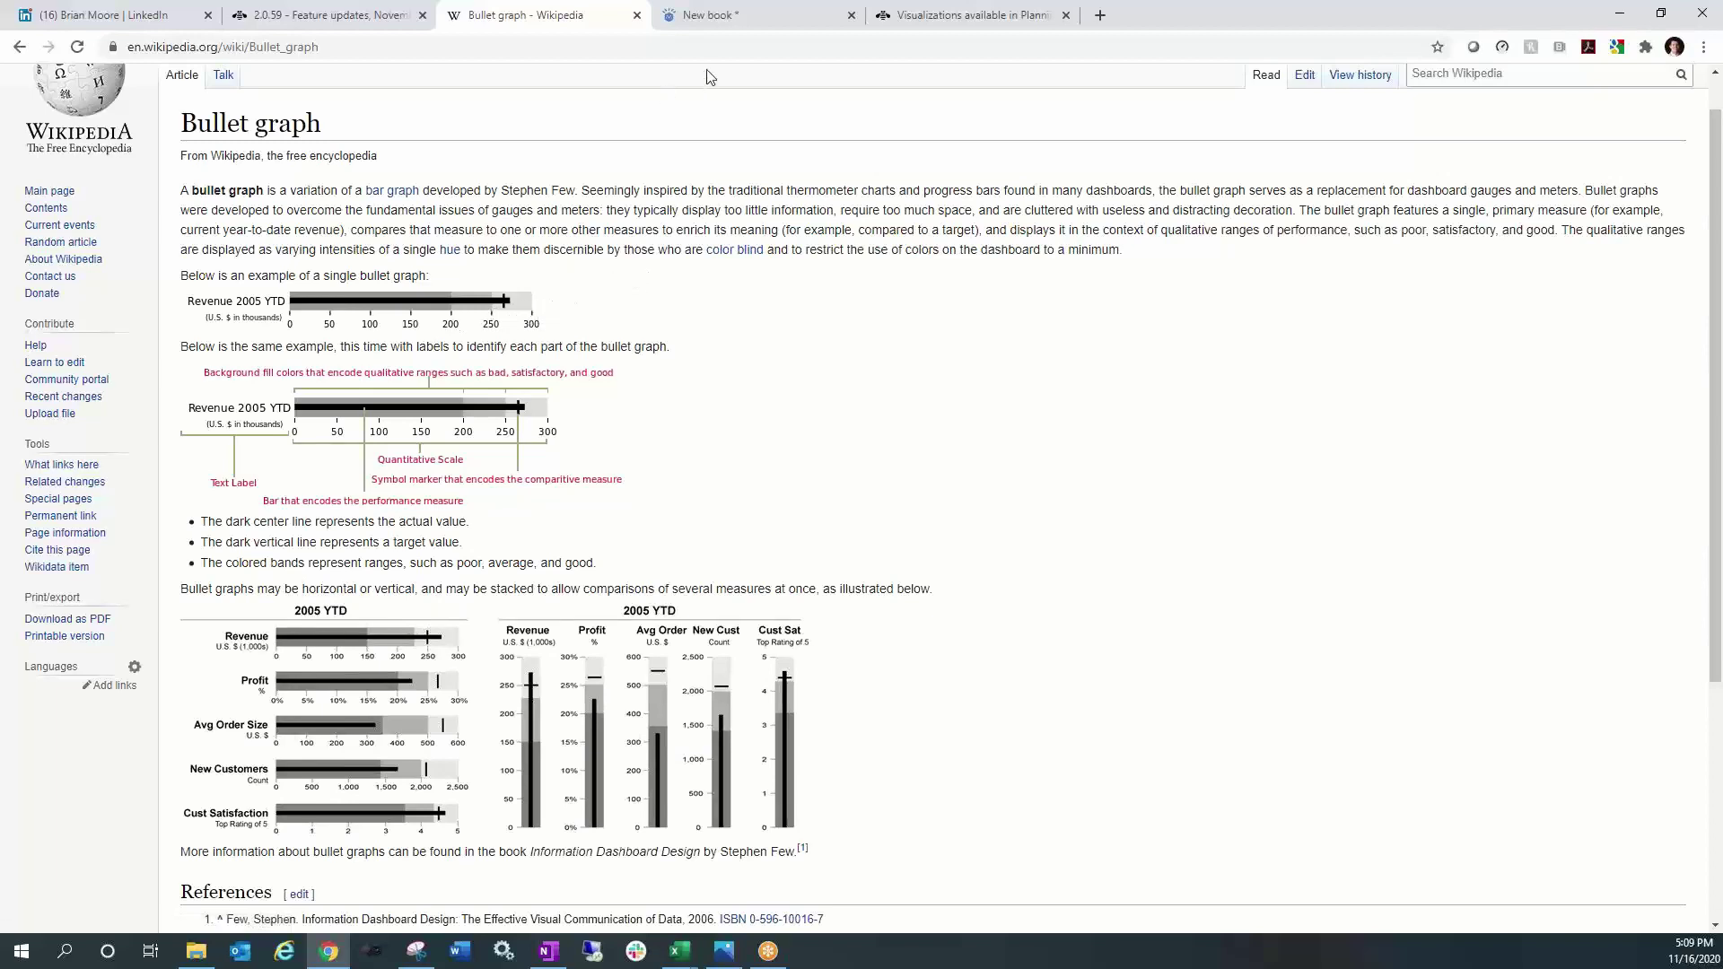
{"action": "left_click", "coordinate": [773, 24]}
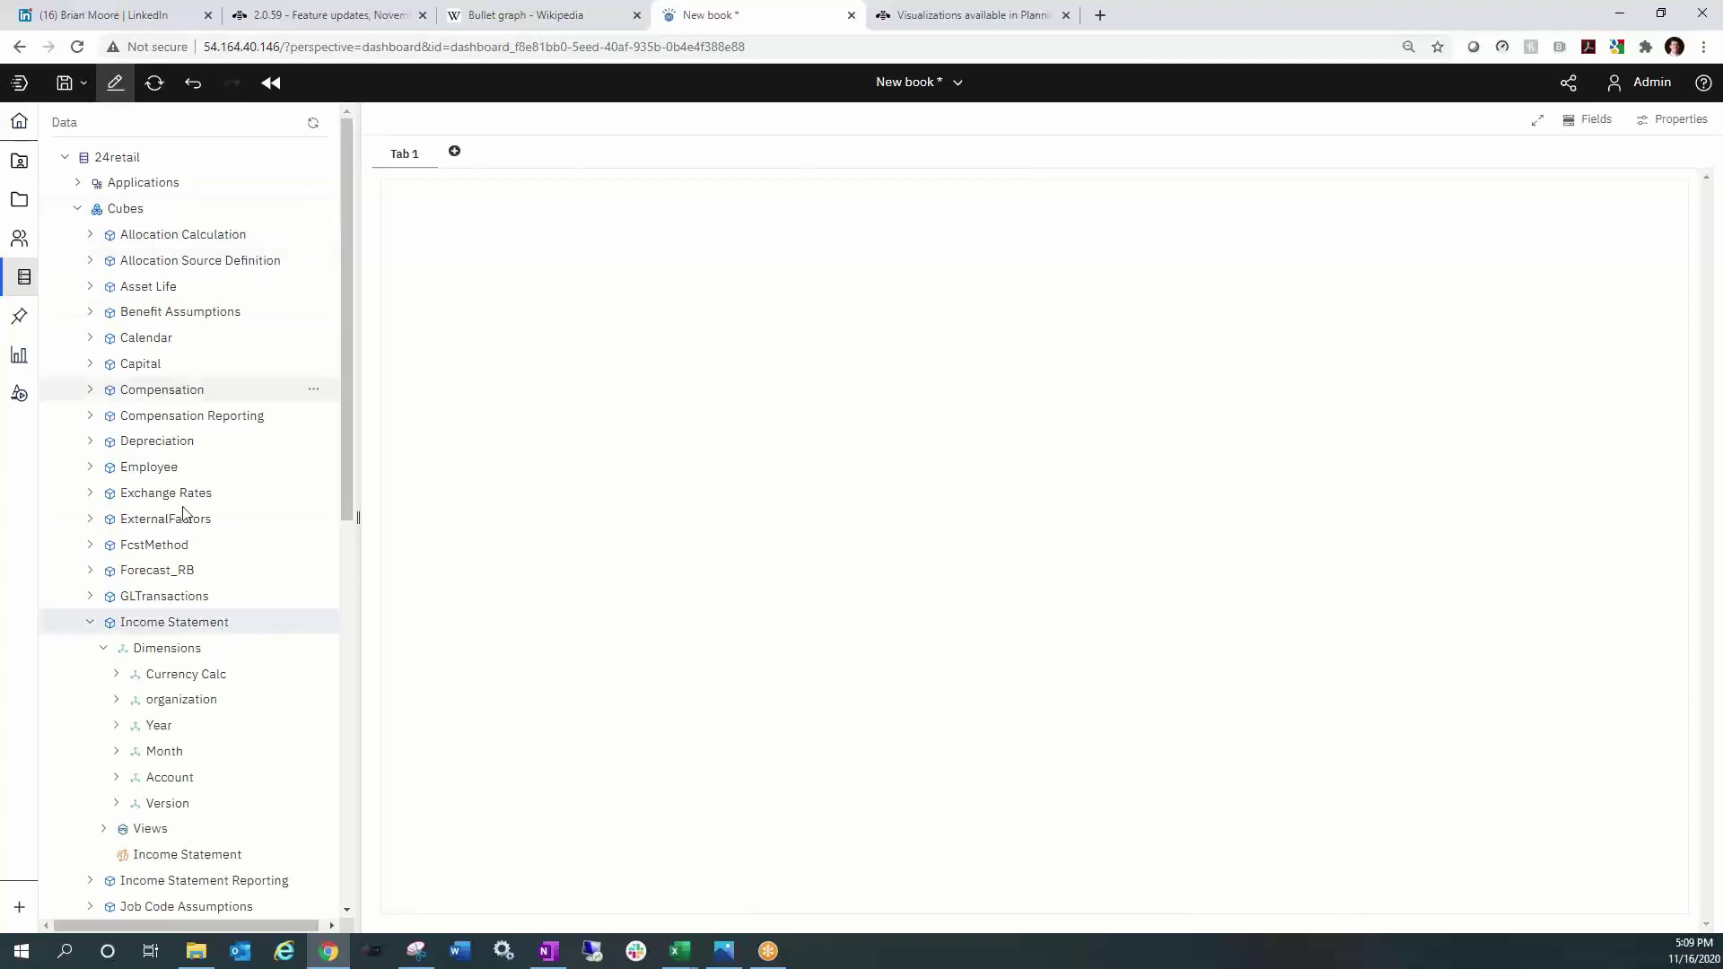
Add the Income Statement cube to Tab 1 as an exploration view and enlarge the view.
{"action": "right_click", "coordinate": [176, 626]}
{"action": "left_click", "coordinate": [248, 397]}
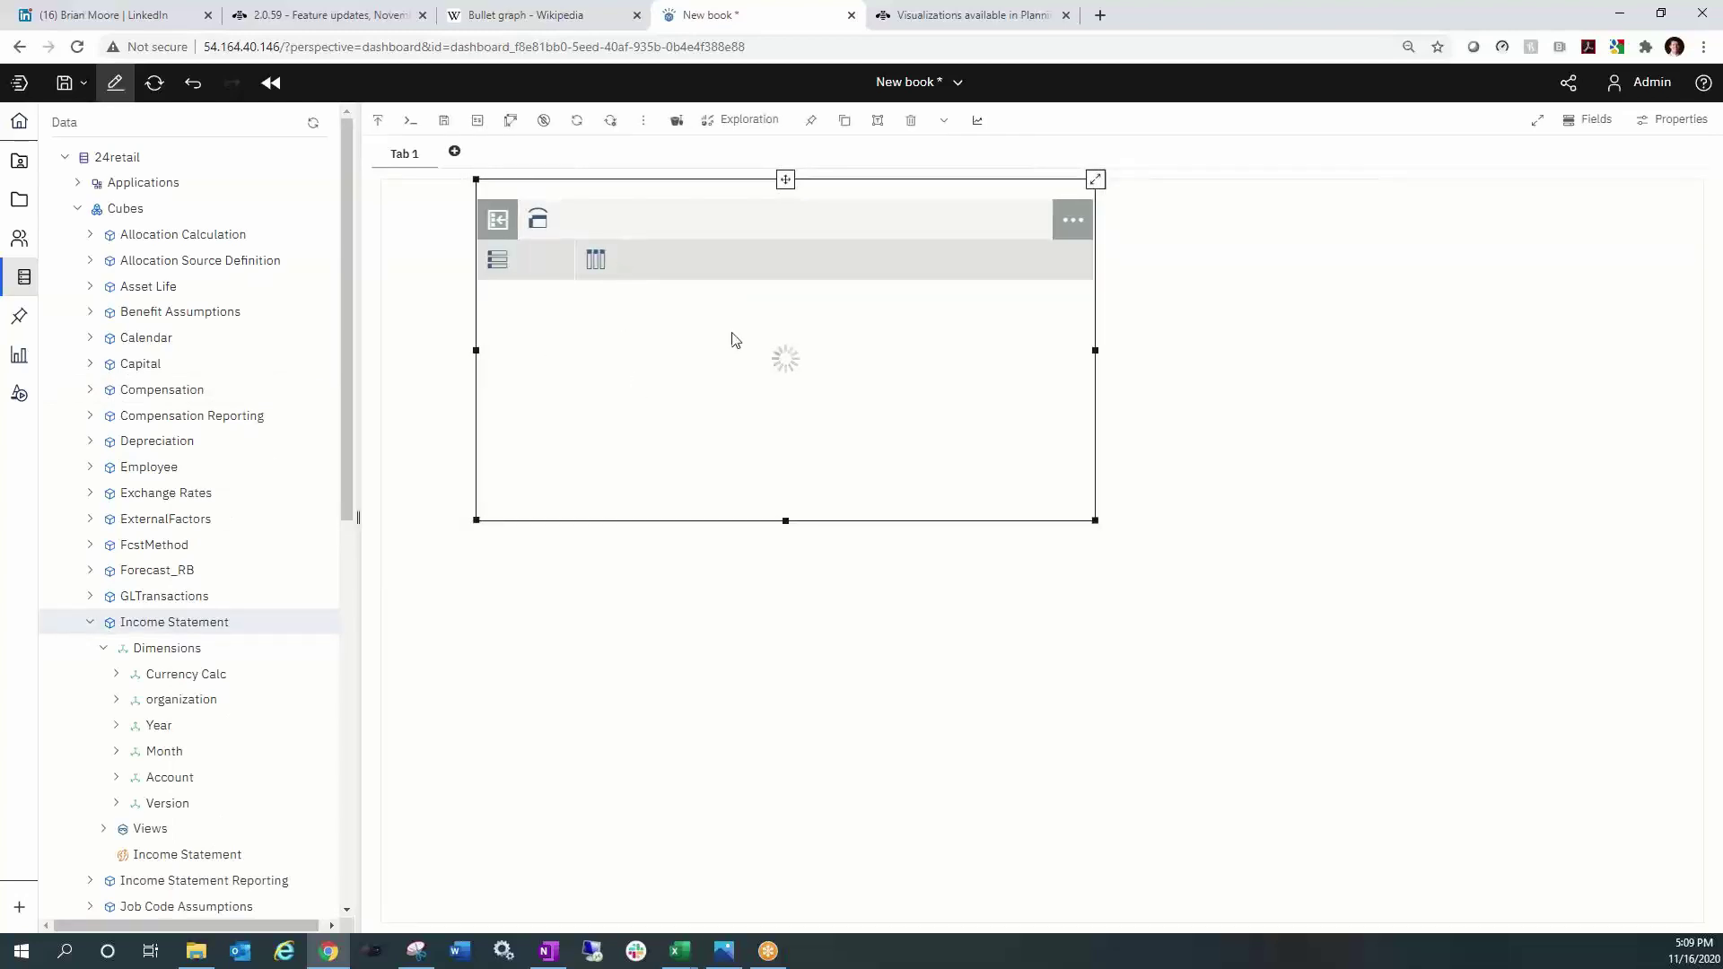
{"action": "left_click_drag", "start_coordinate": [1085, 516], "coordinate": [1350, 669]}
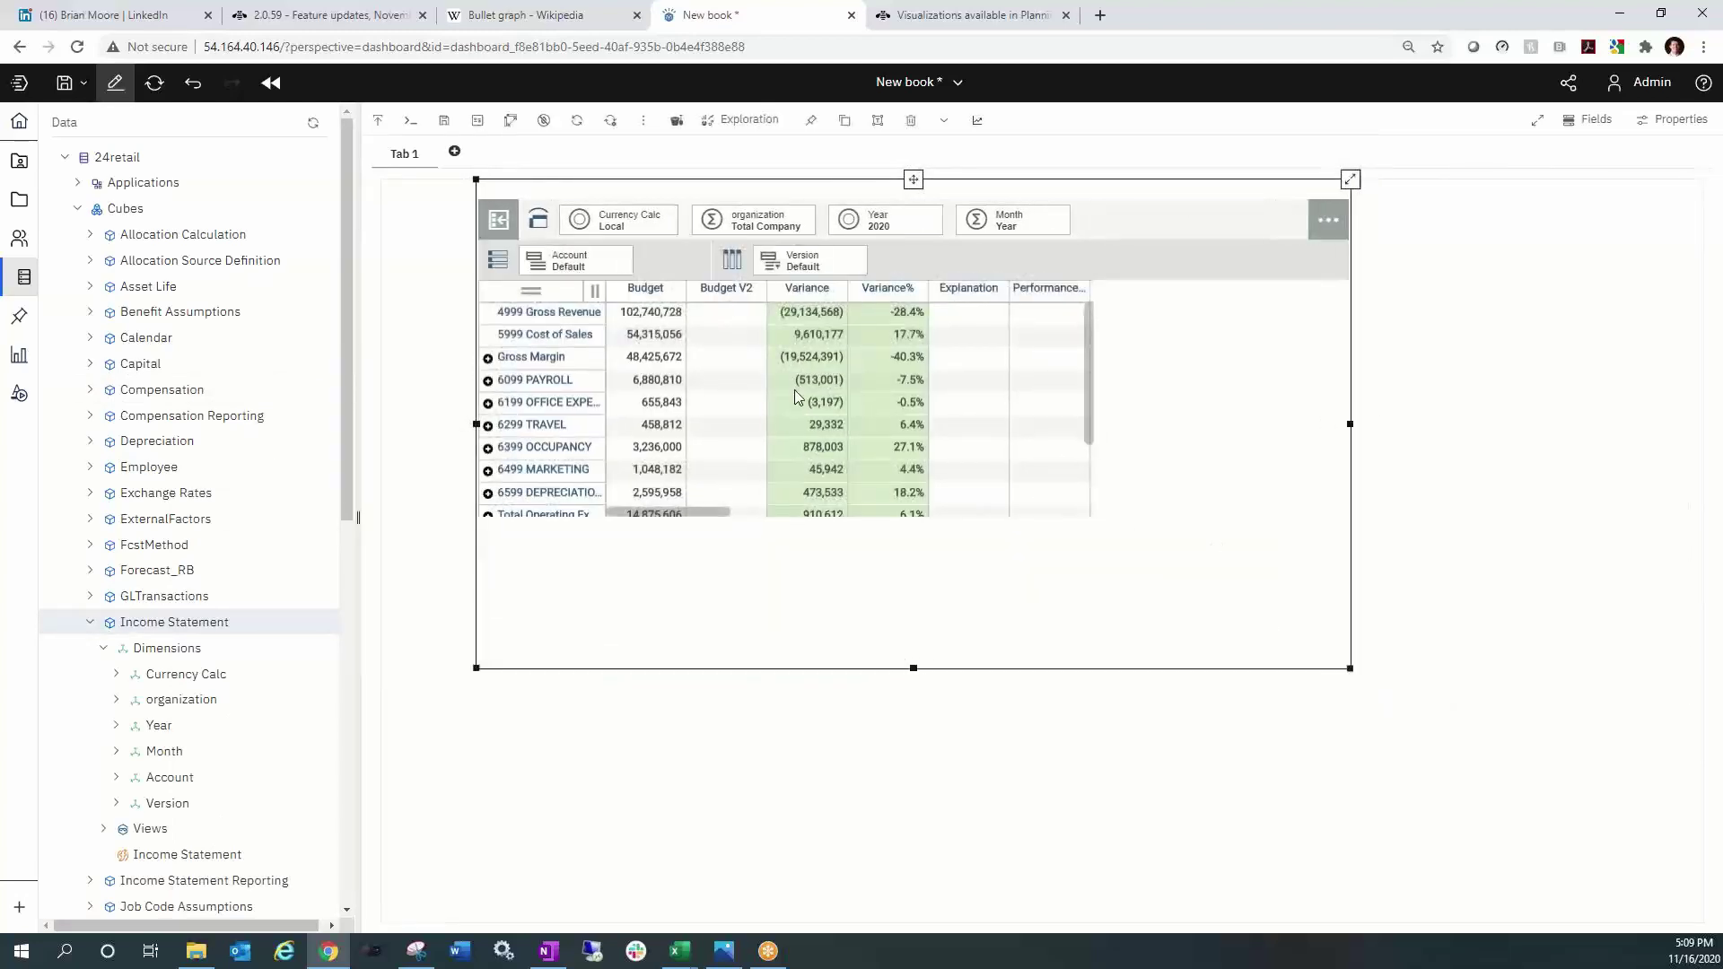
Change the Version dimension on the view's columns to the Bullet set.
{"action": "left_click", "coordinate": [819, 264]}
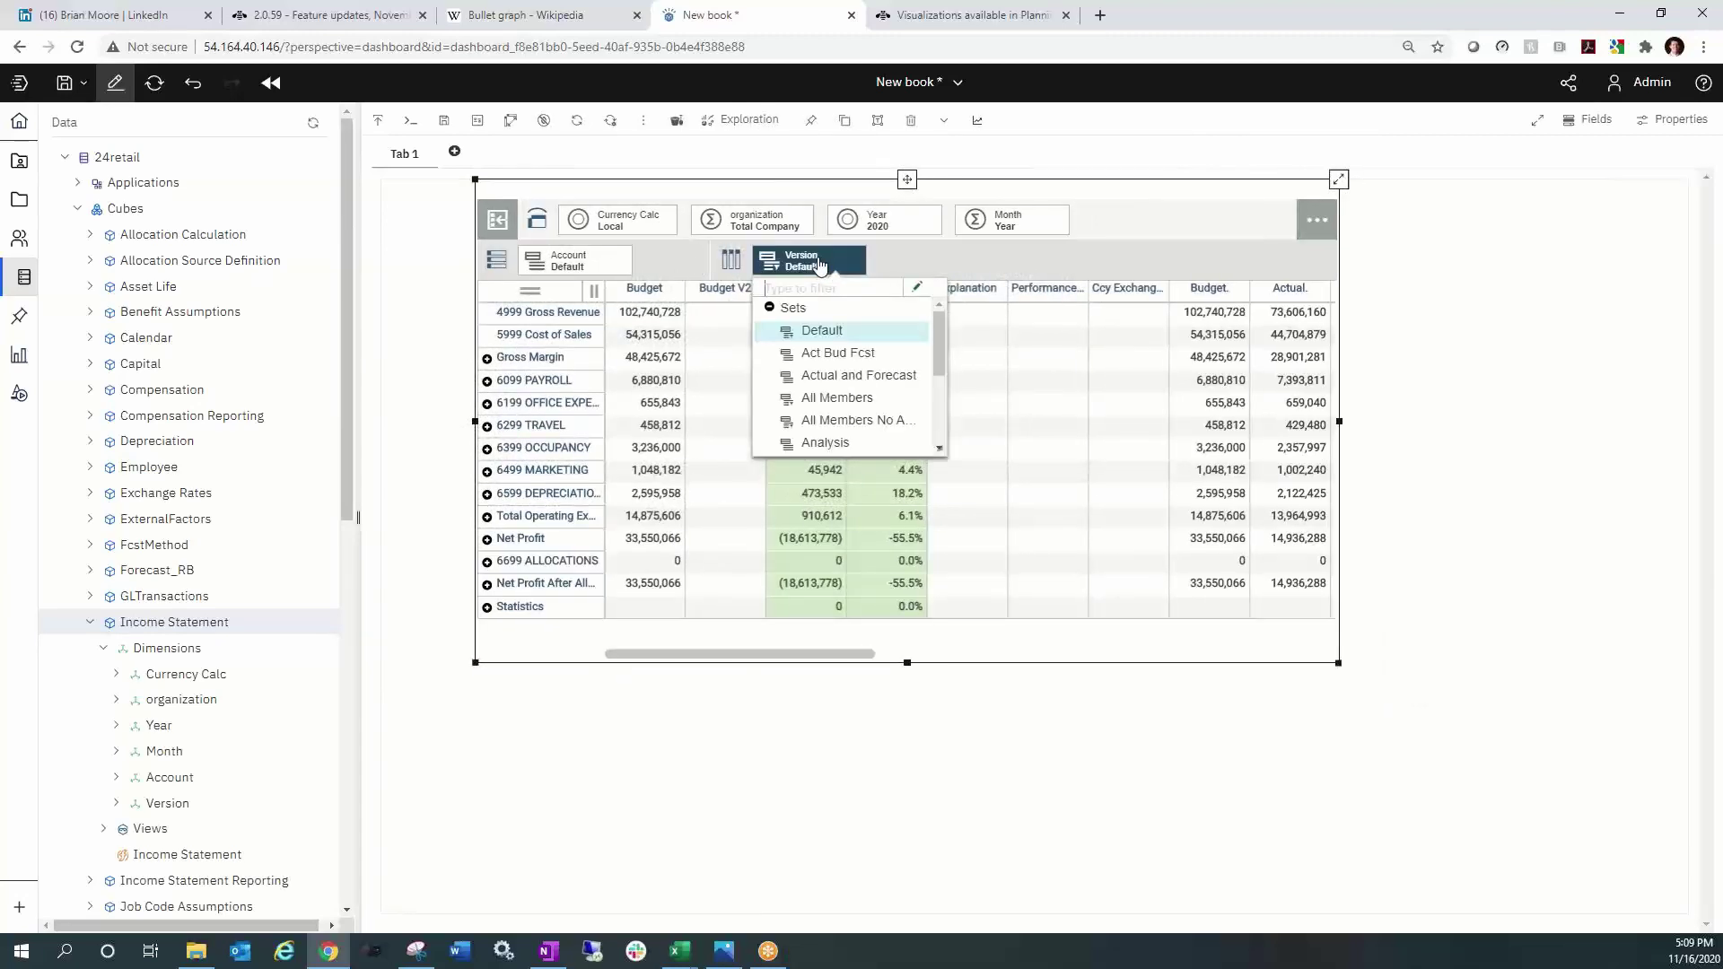
{"action": "scroll", "coordinate": [859, 411], "scroll_direction": "down", "scroll_amount": 1}
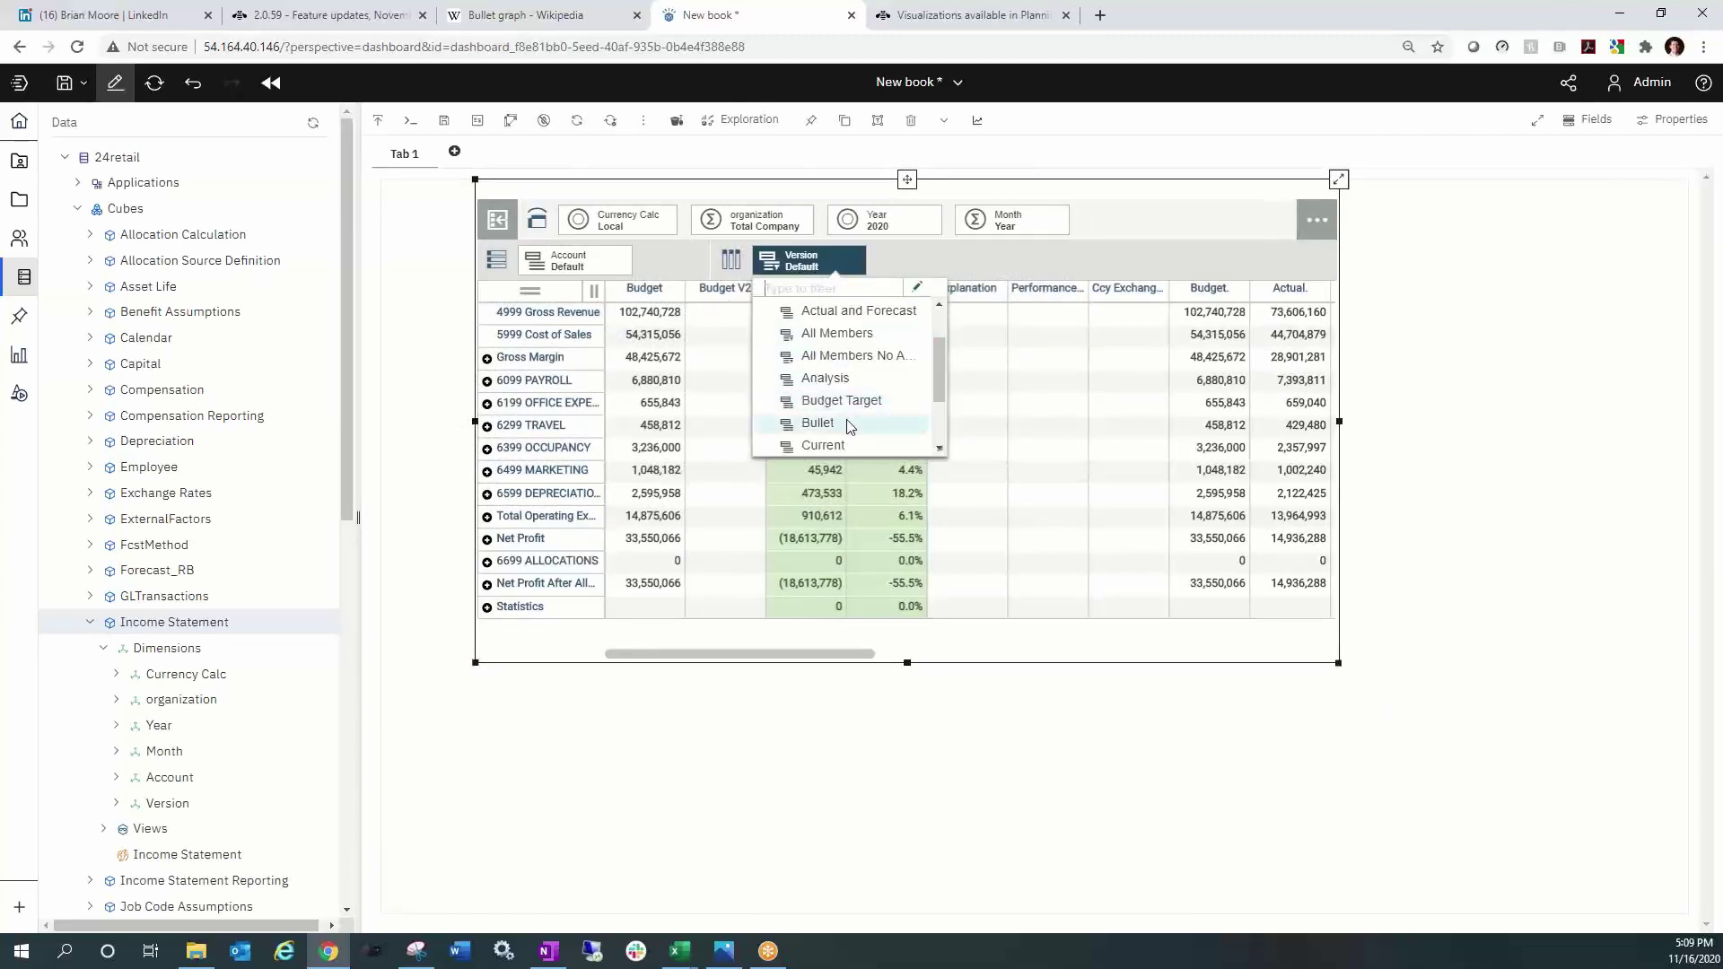
{"action": "left_click", "coordinate": [857, 422]}
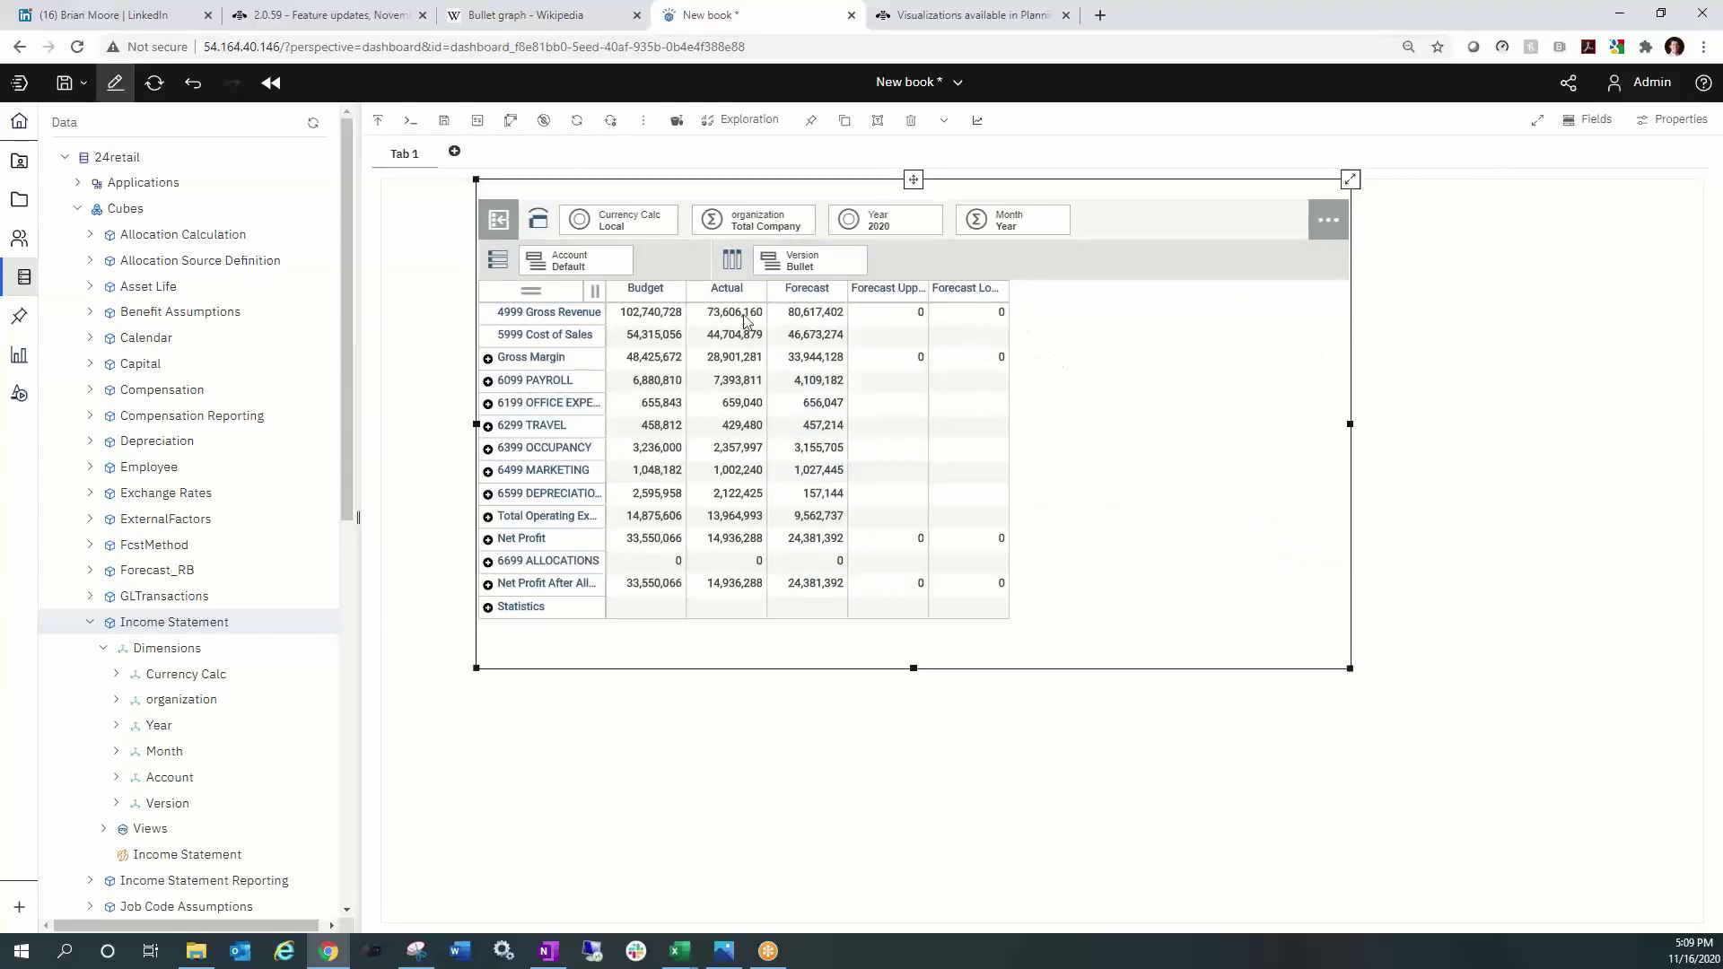
Spread 90m into the 4999 Gross Revenue Forecast Upper cell using Relative proportional spreading, with the Forecast version as reference and the Replace action.
{"action": "right_click", "coordinate": [907, 321]}
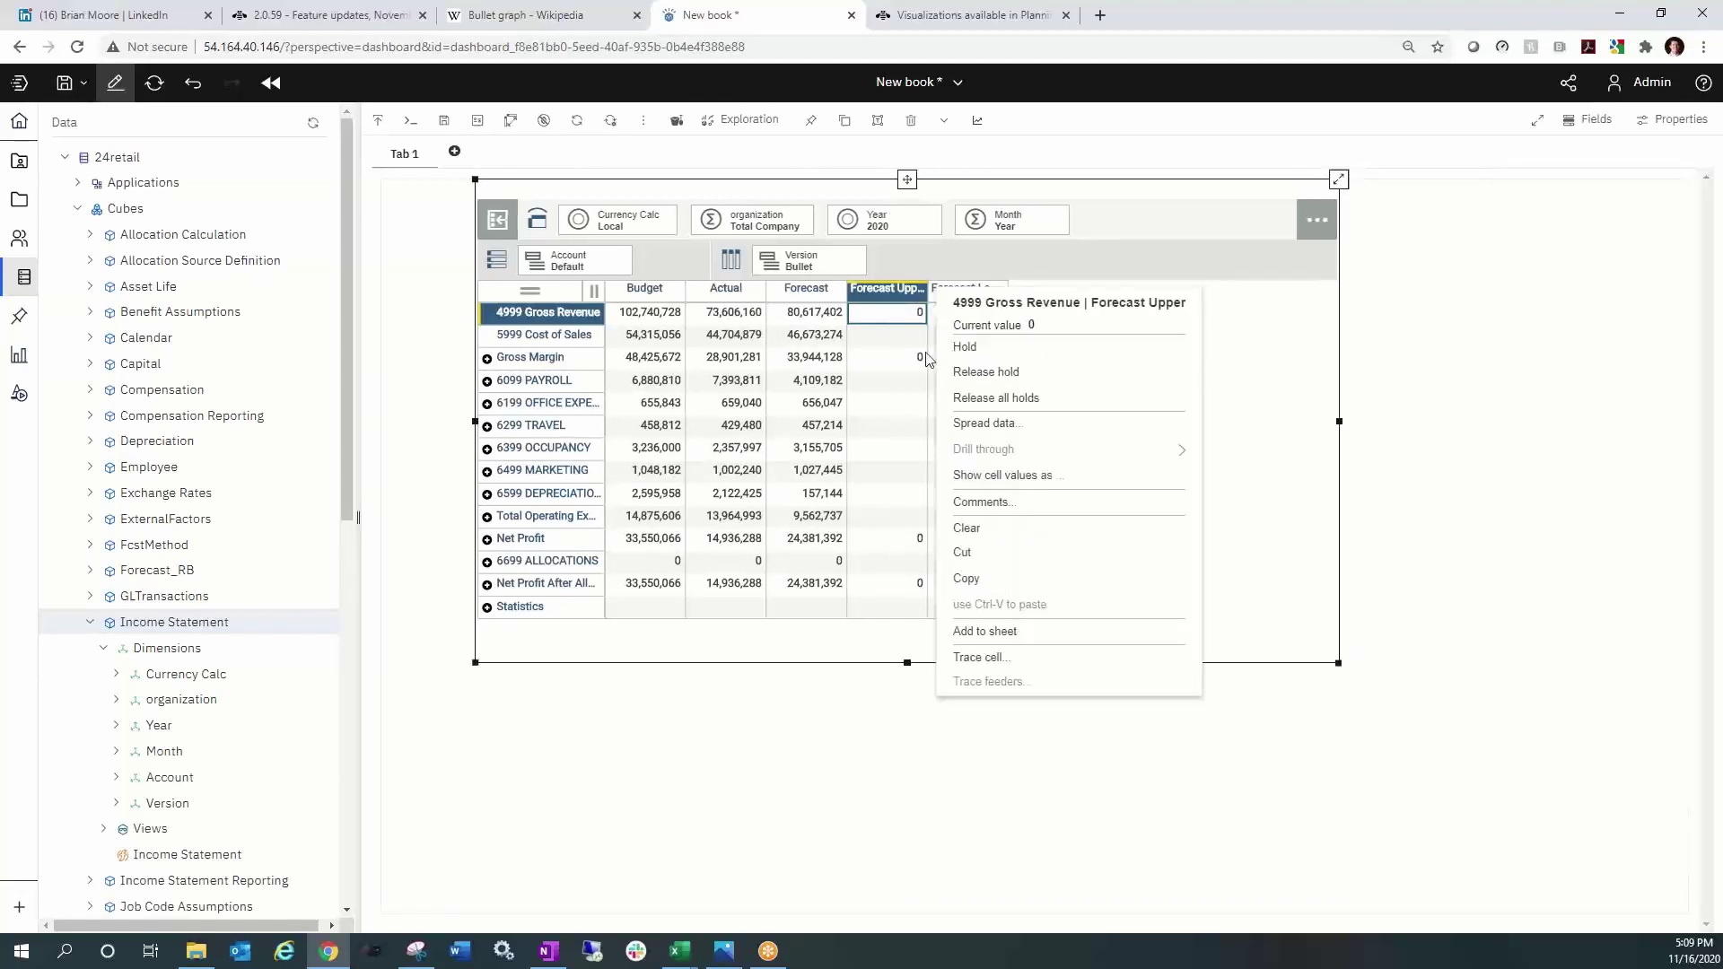
{"action": "left_click", "coordinate": [1048, 422]}
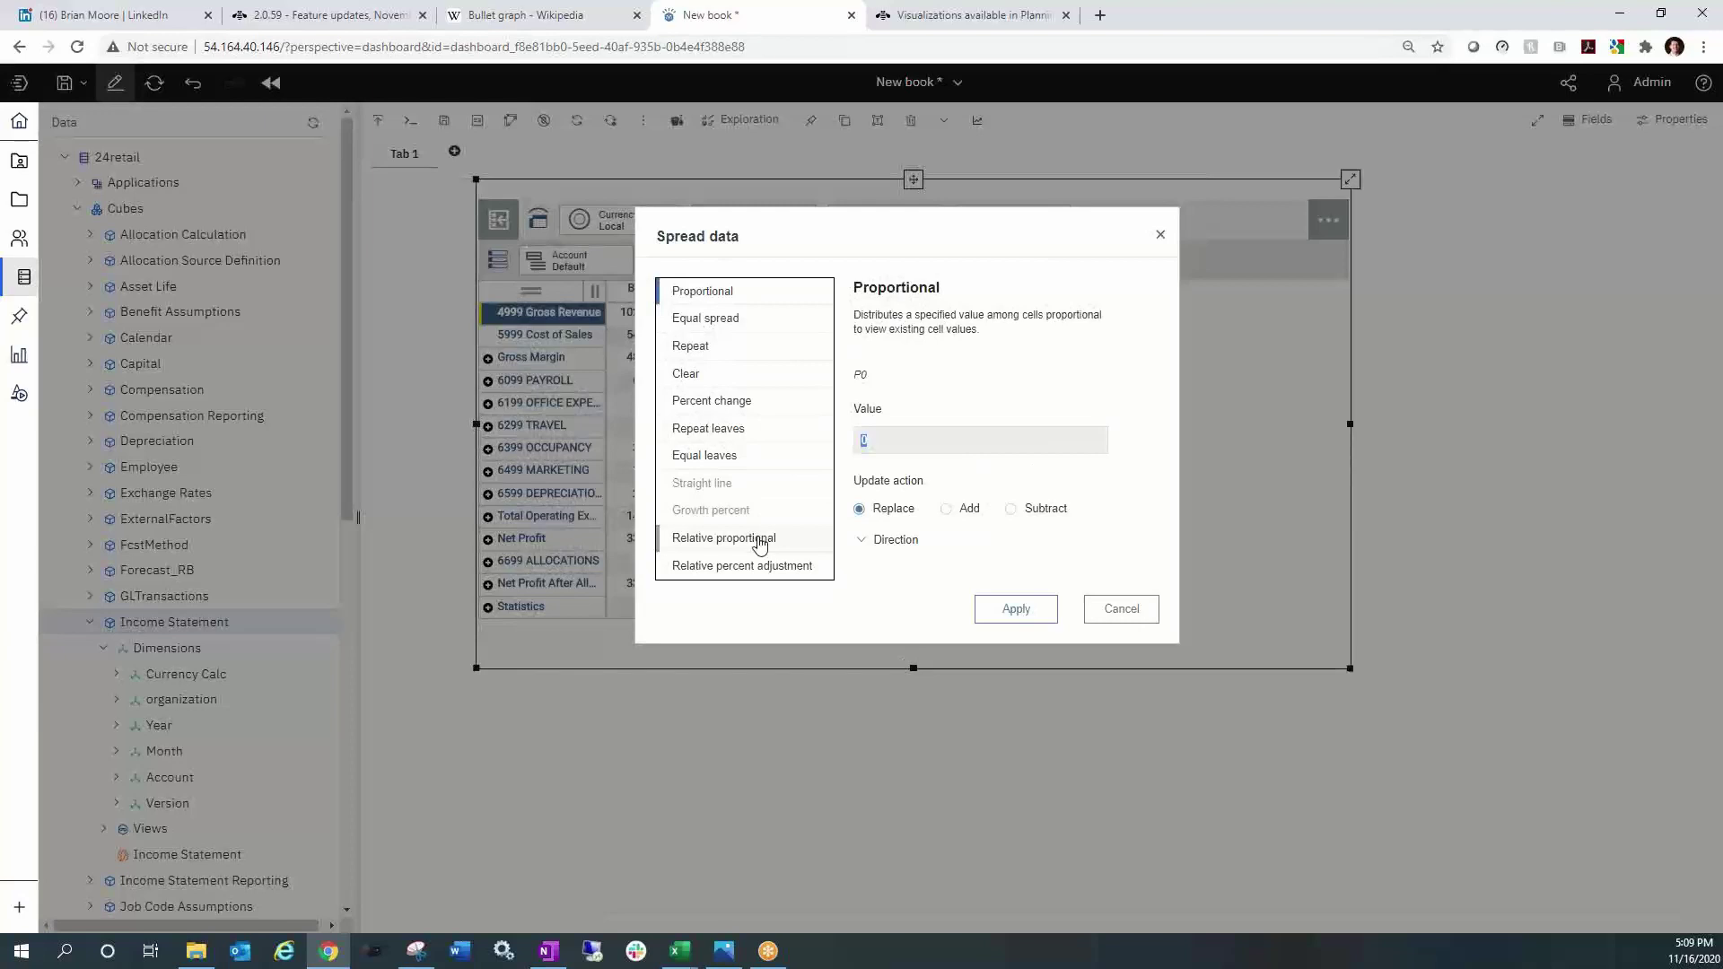
{"action": "left_click", "coordinate": [760, 539]}
{"action": "scroll", "coordinate": [1086, 484], "scroll_direction": "down", "scroll_amount": 3}
{"action": "left_click", "coordinate": [1046, 601]}
{"action": "scroll", "coordinate": [1104, 699], "scroll_direction": "down", "scroll_amount": 3}
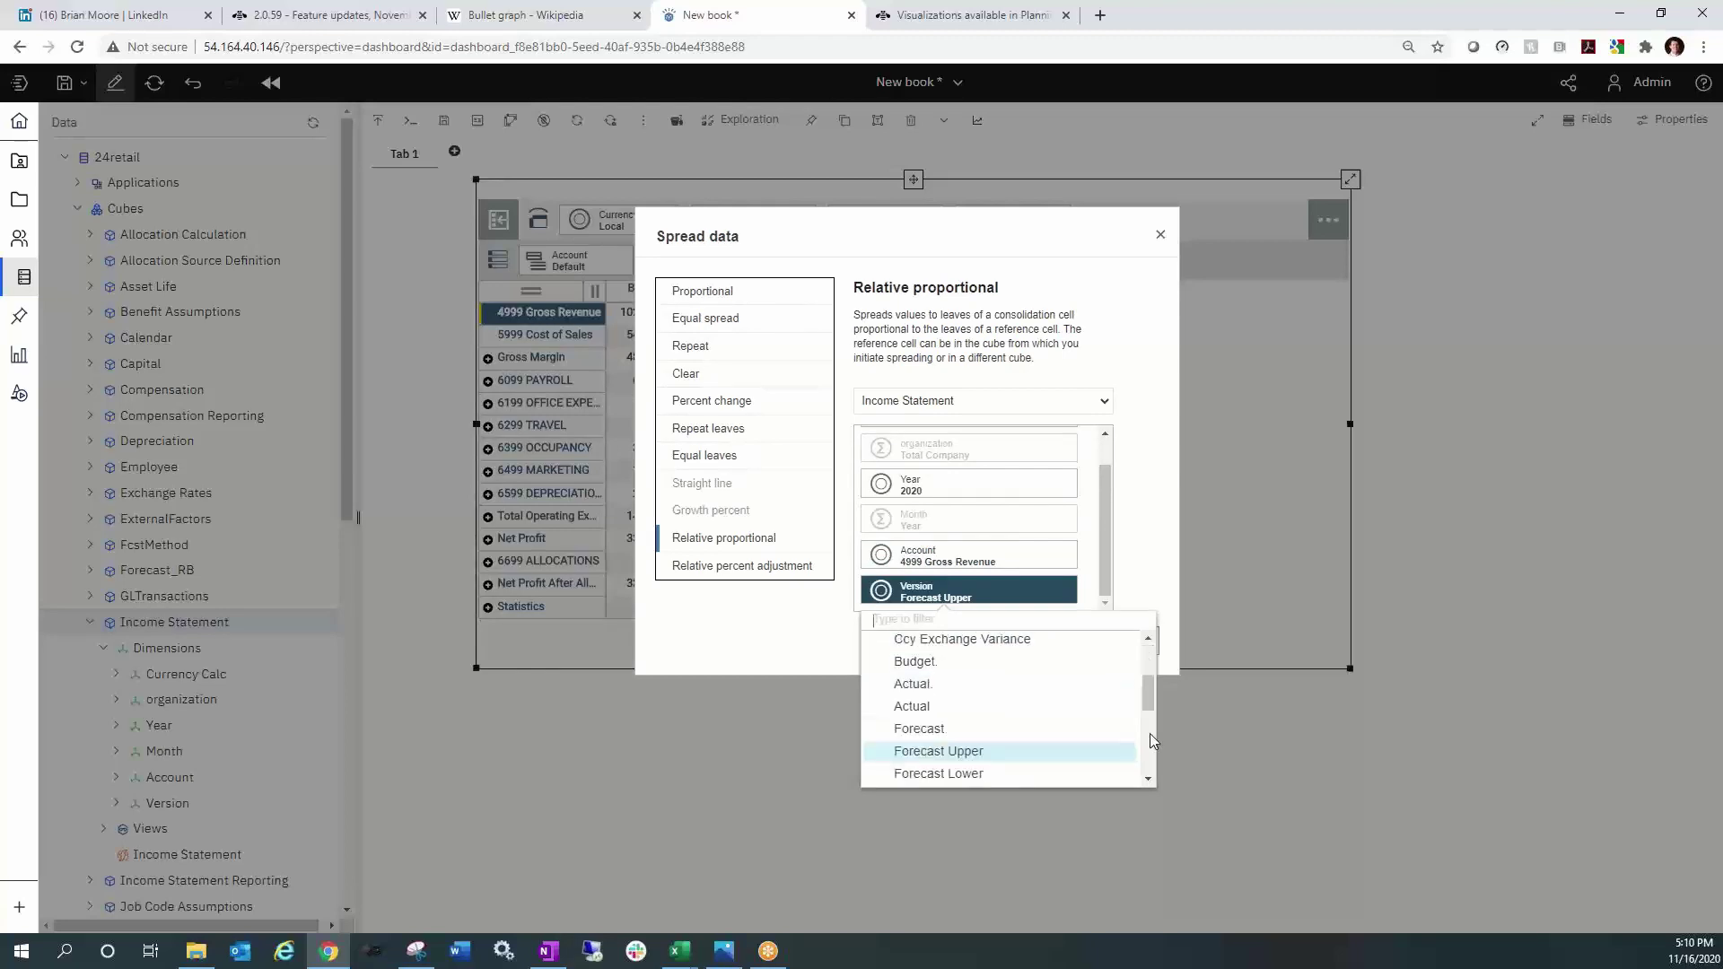
{"action": "left_click", "coordinate": [1030, 728]}
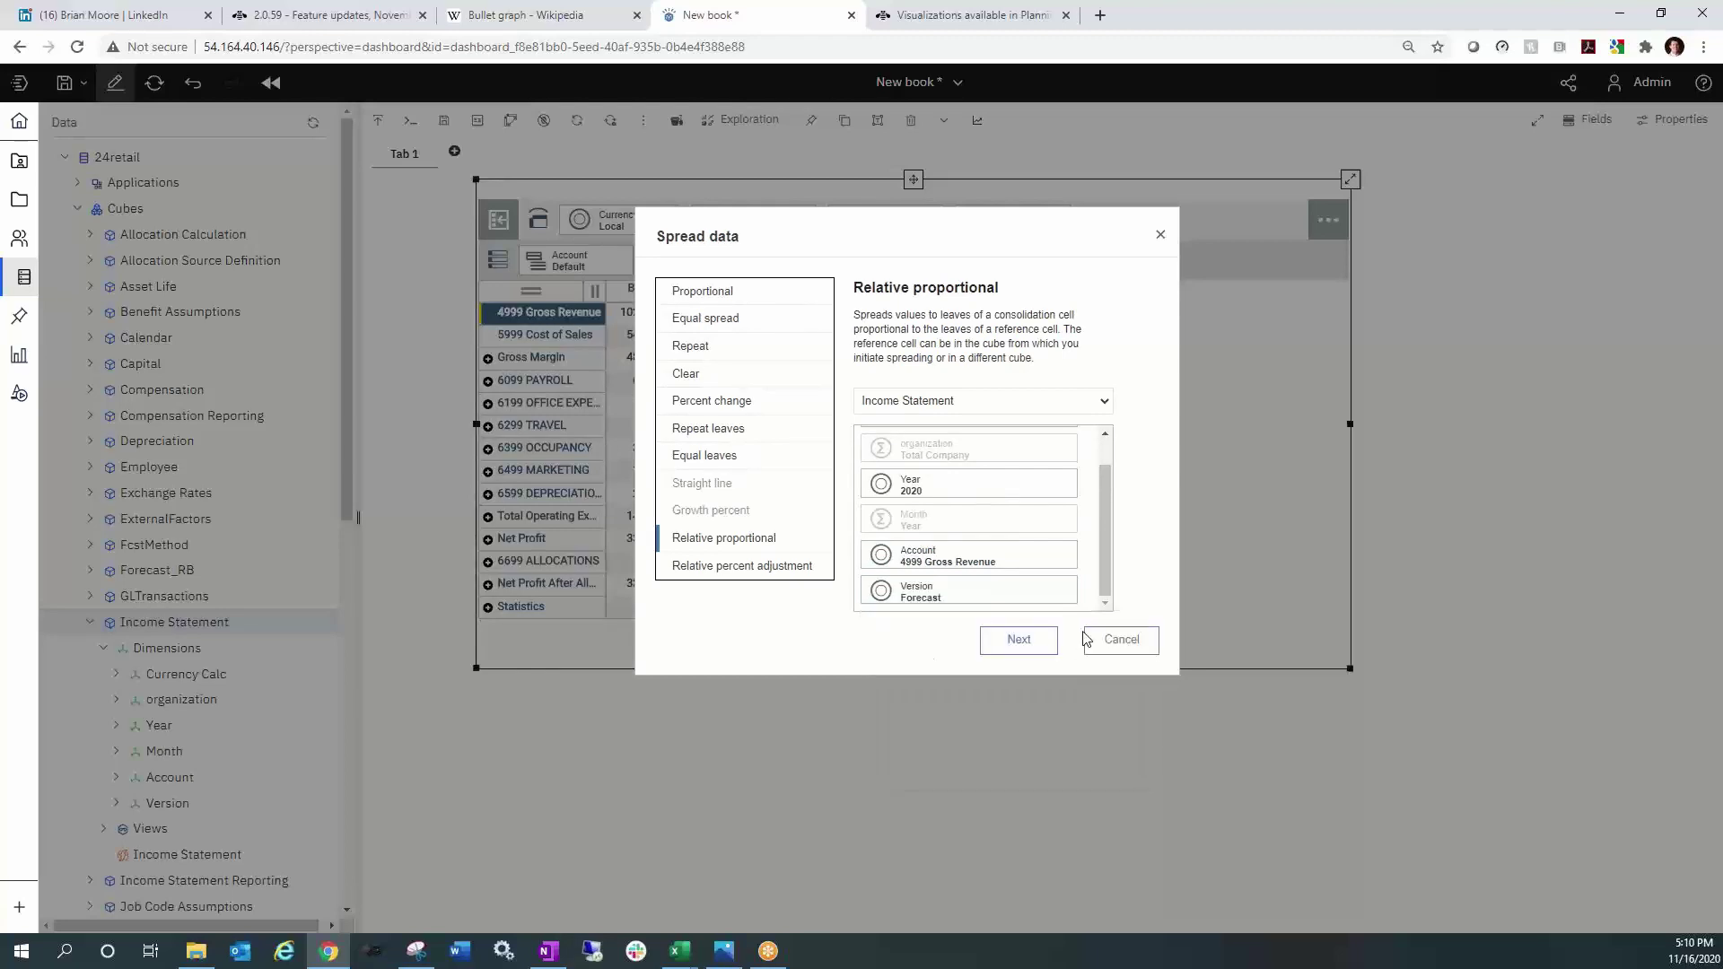
{"action": "left_click", "coordinate": [1018, 639]}
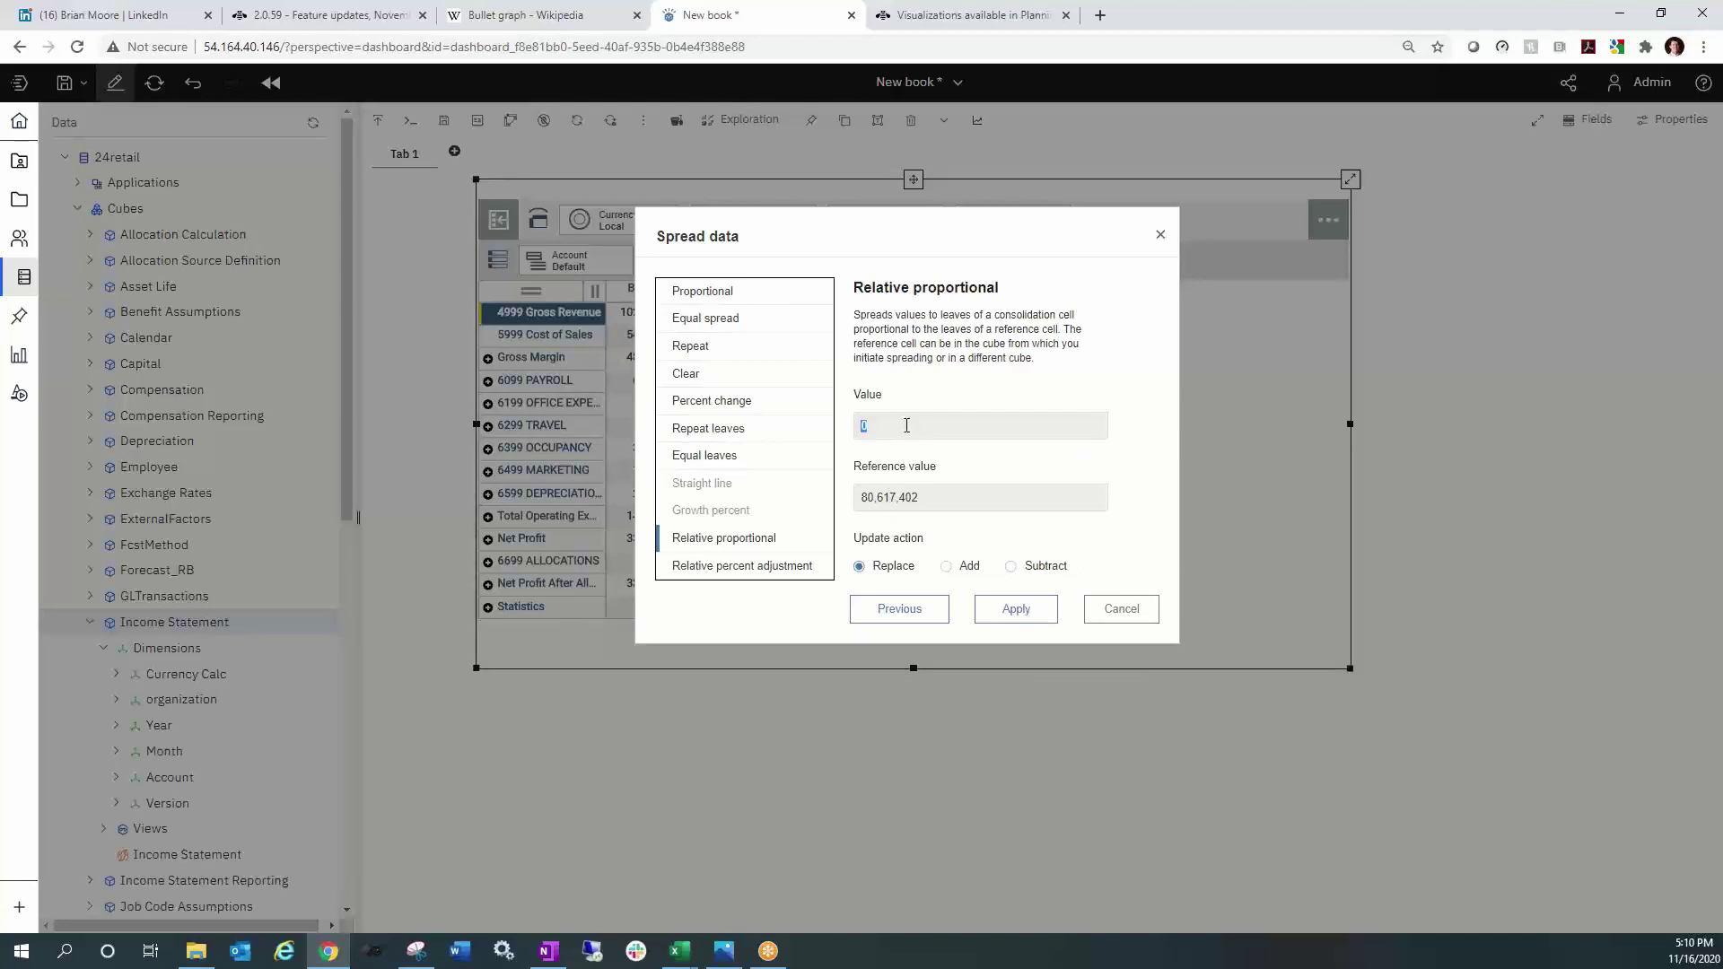
{"action": "left_click_drag", "start_coordinate": [864, 212], "coordinate": [1055, 290]}
{"action": "left_click", "coordinate": [1112, 501]}
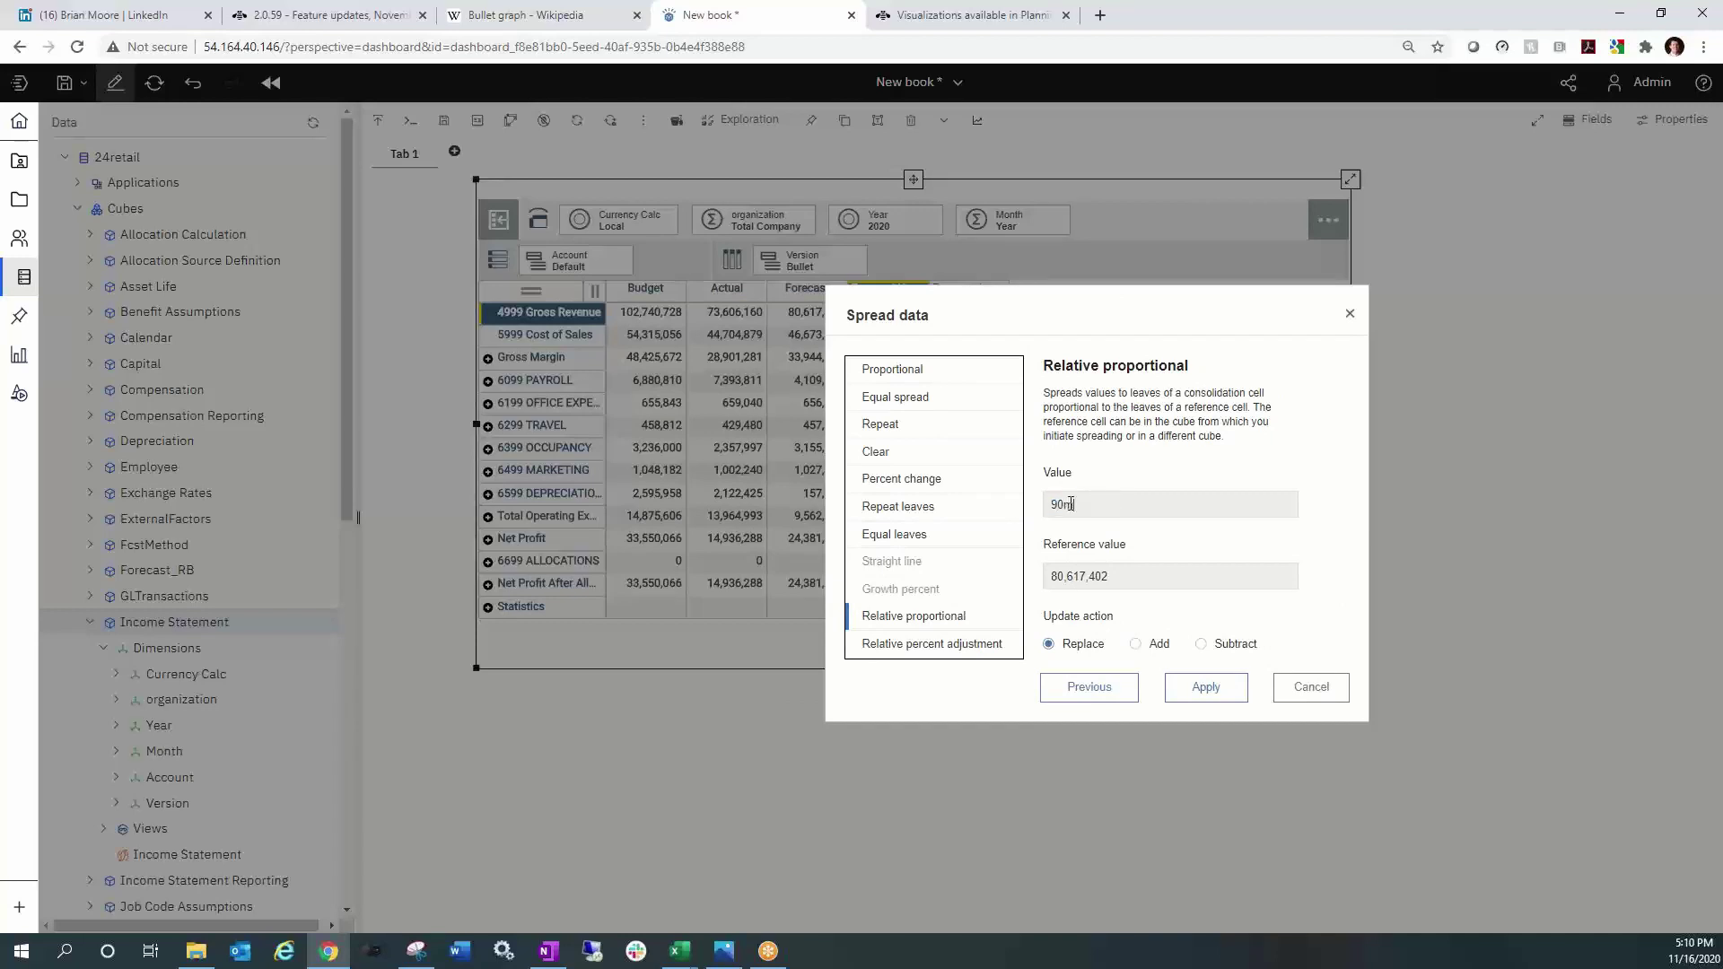
{"action": "left_click", "coordinate": [1226, 699]}
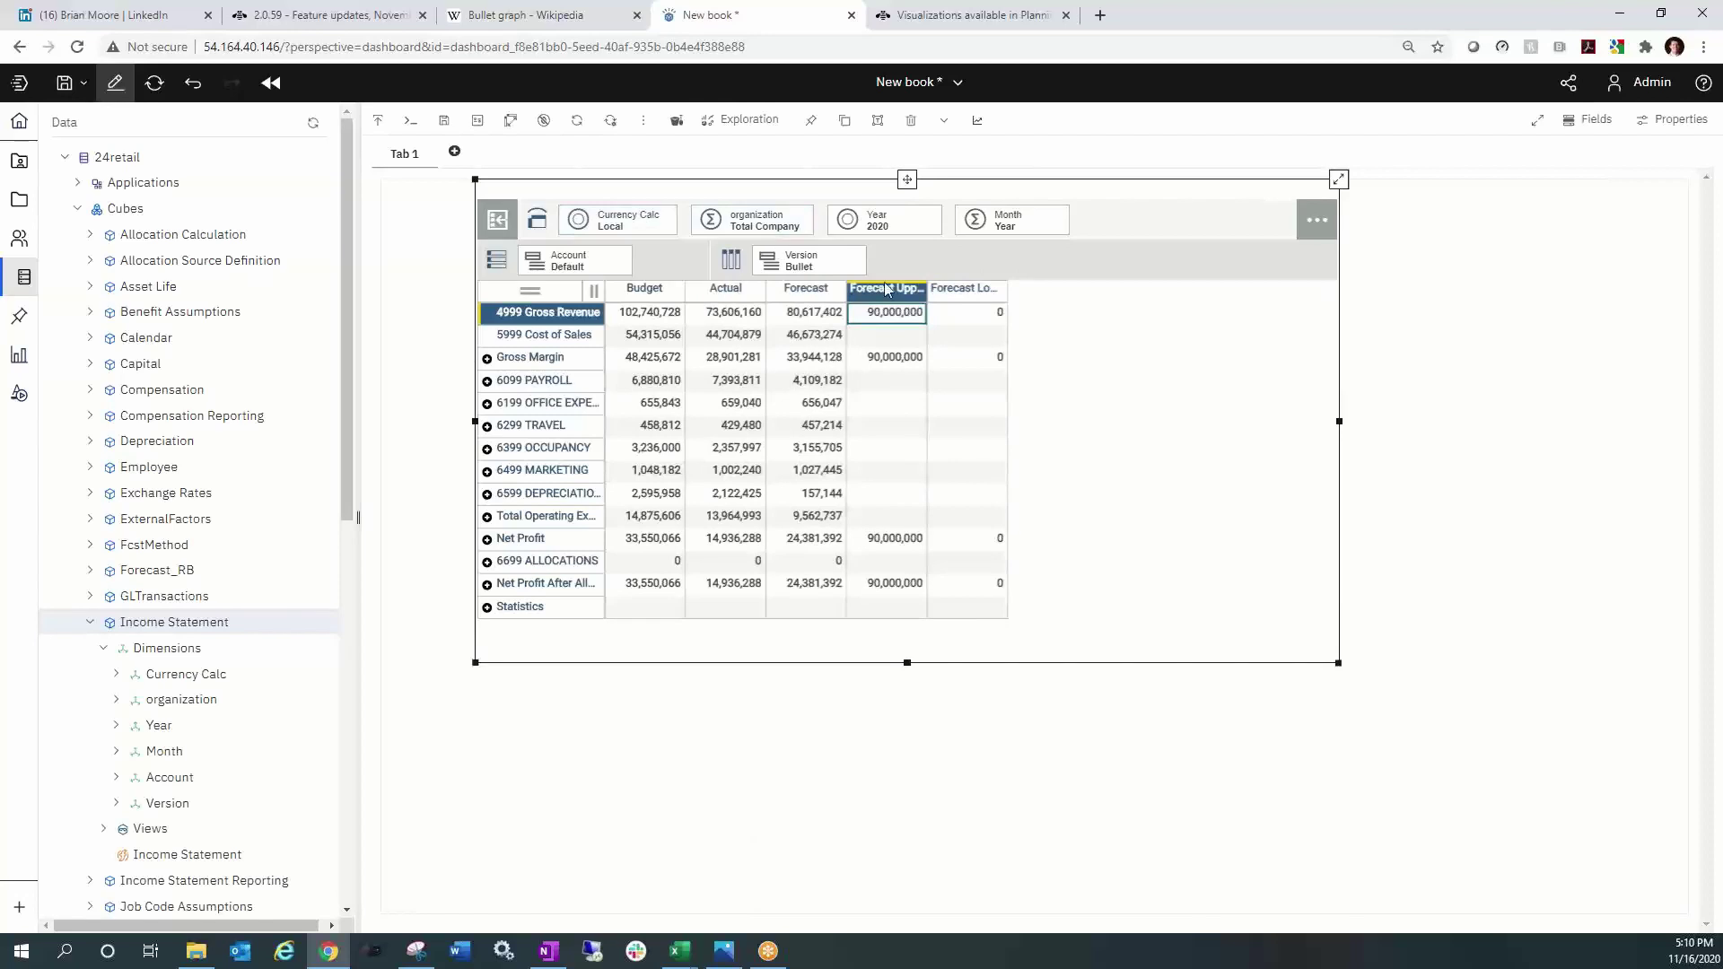
Spread 70 million into the 4999 Gross Revenue Forecast Lower cell using Relative proportional spreading, with the Forecast version as reference.
{"action": "left_click", "coordinate": [988, 315]}
{"action": "right_click", "coordinate": [988, 322]}
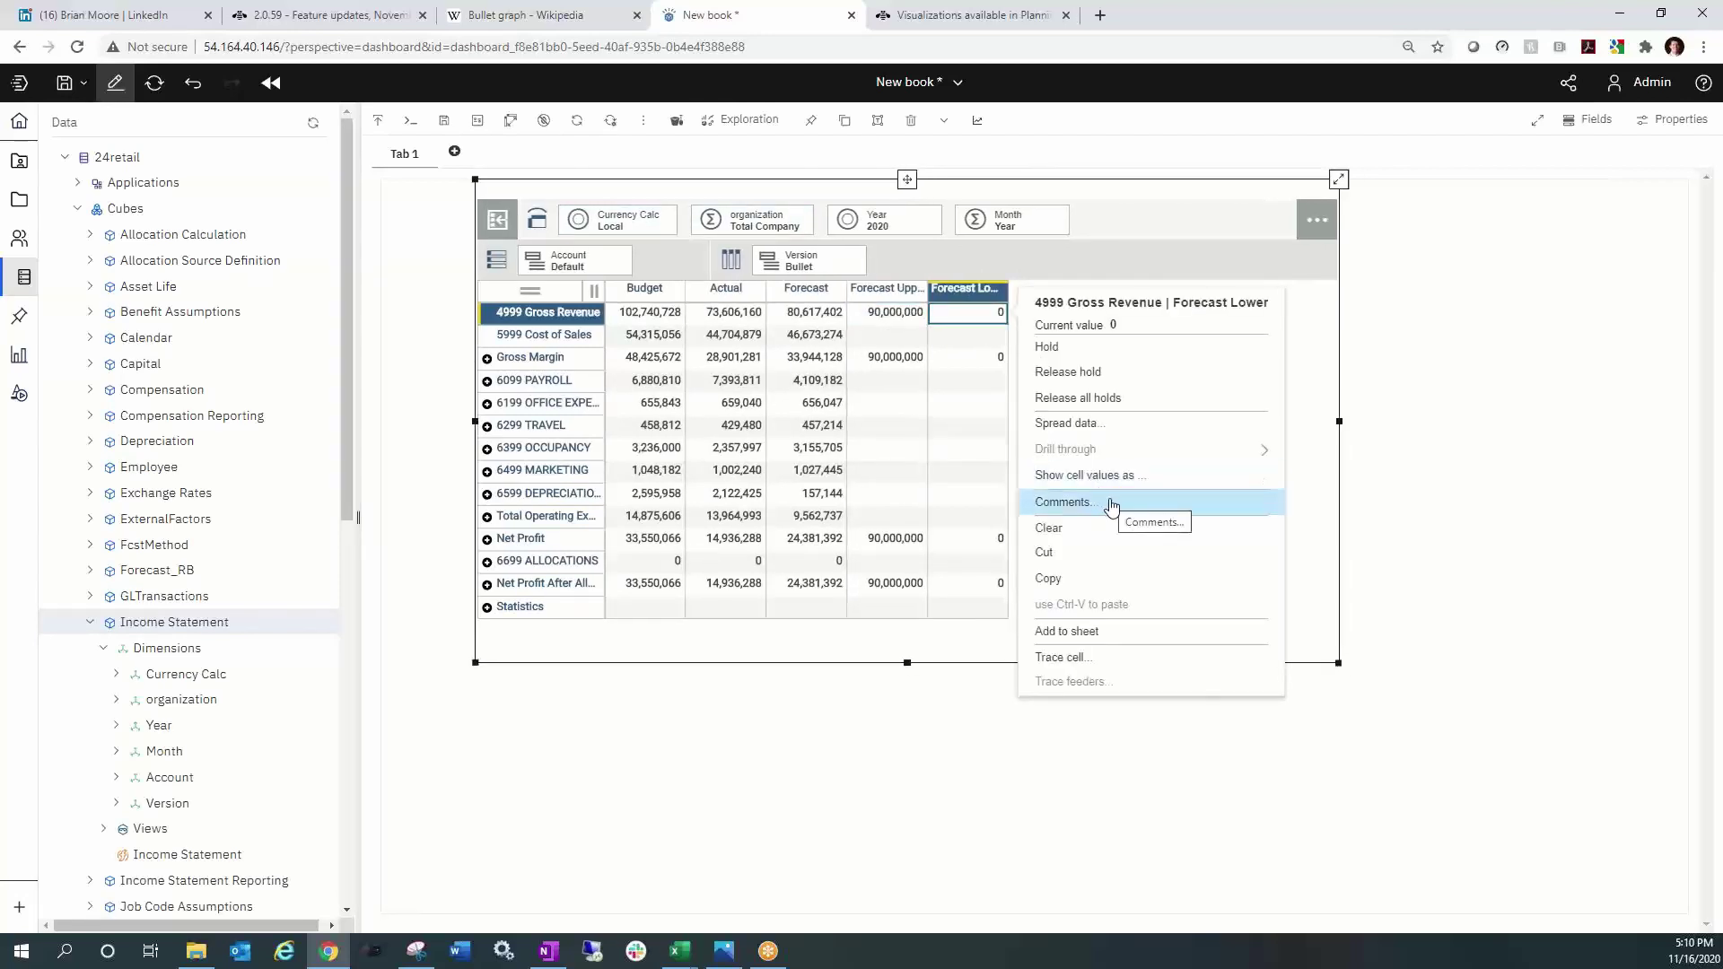
{"action": "left_click", "coordinate": [1103, 433]}
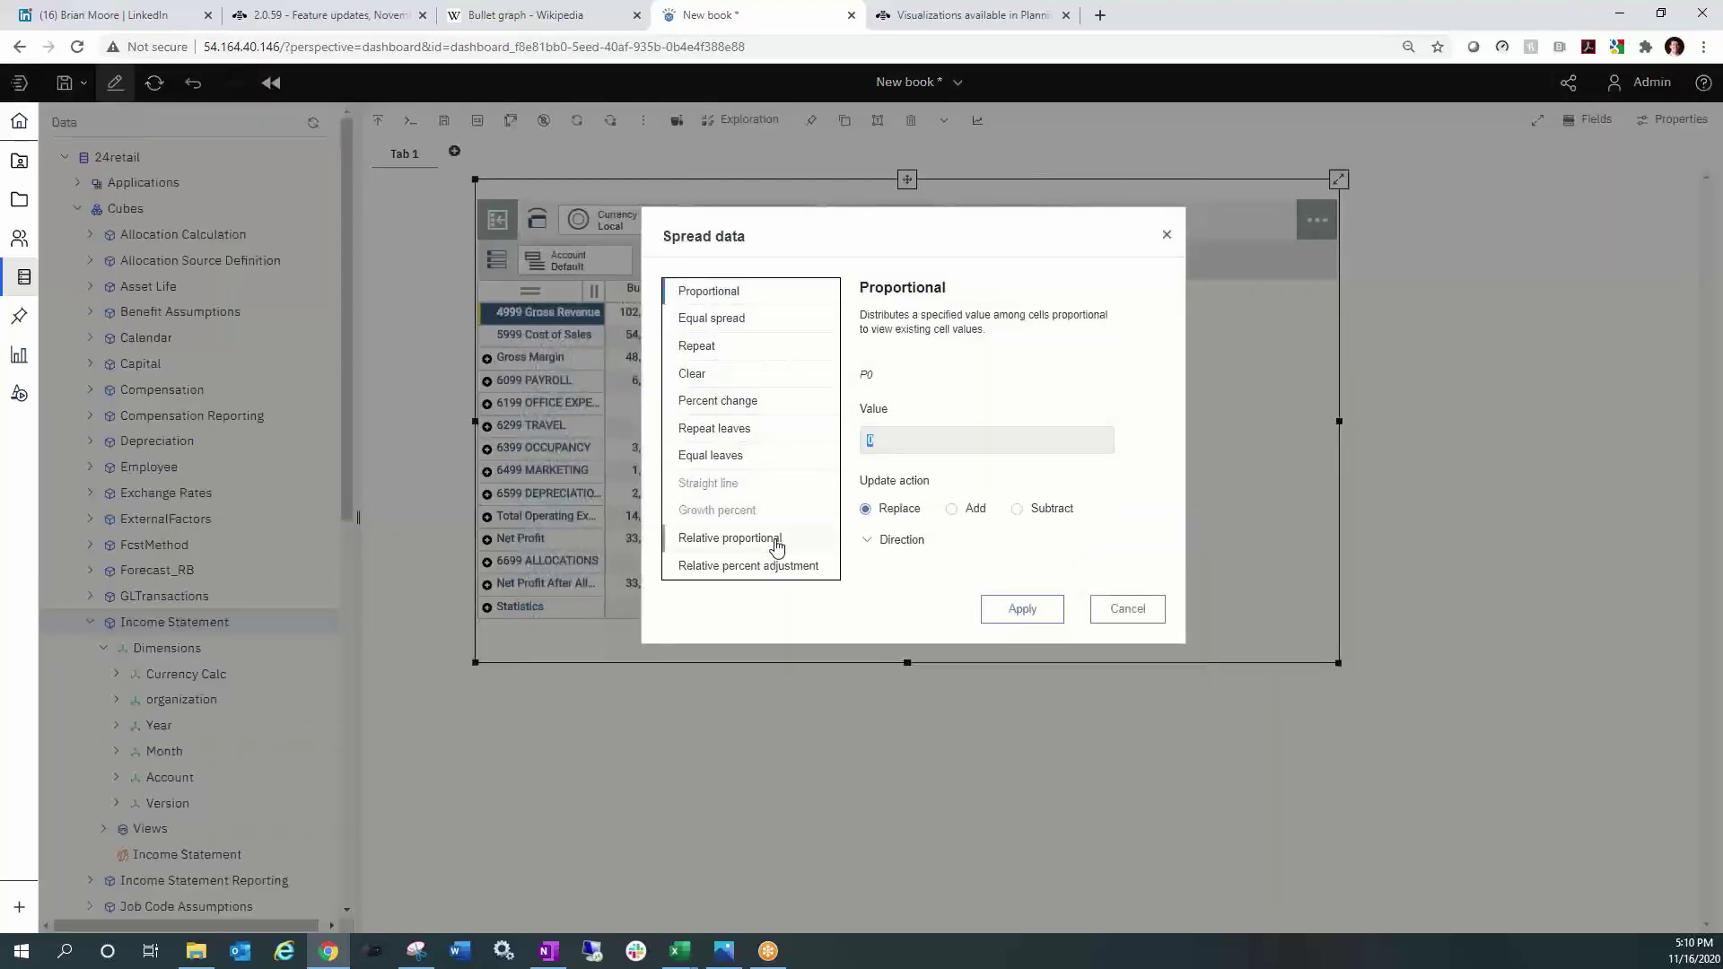
{"action": "left_click", "coordinate": [810, 541]}
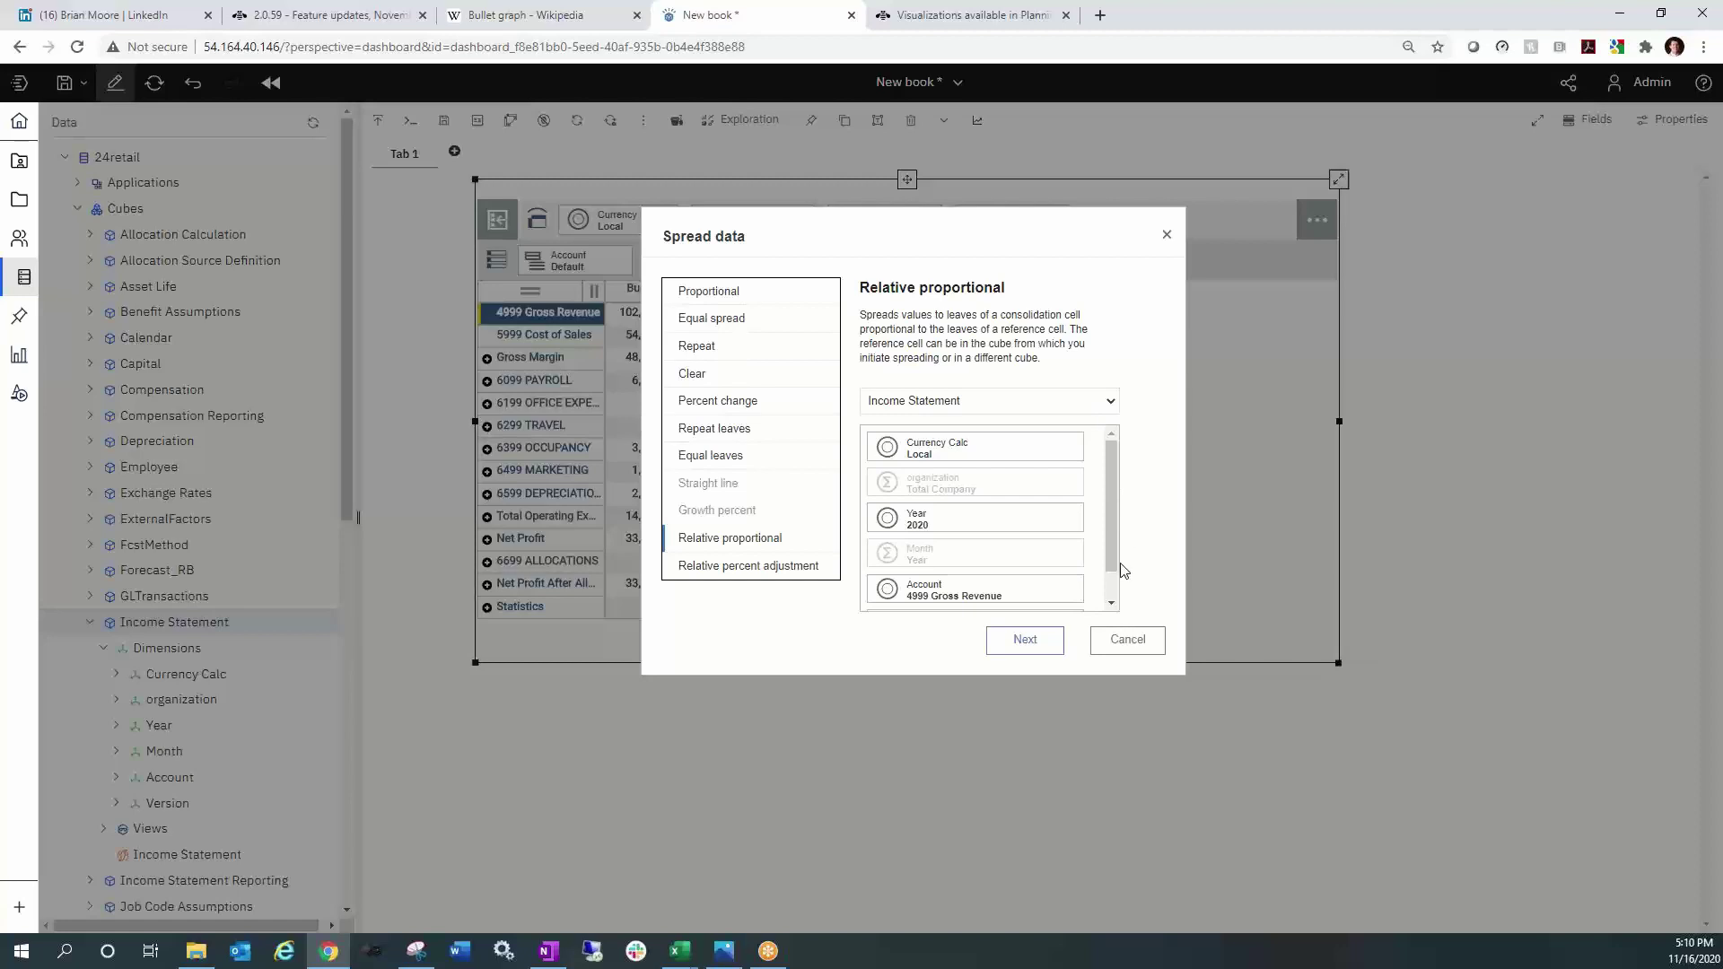
{"action": "scroll", "coordinate": [1112, 598], "scroll_direction": "down", "scroll_amount": 2}
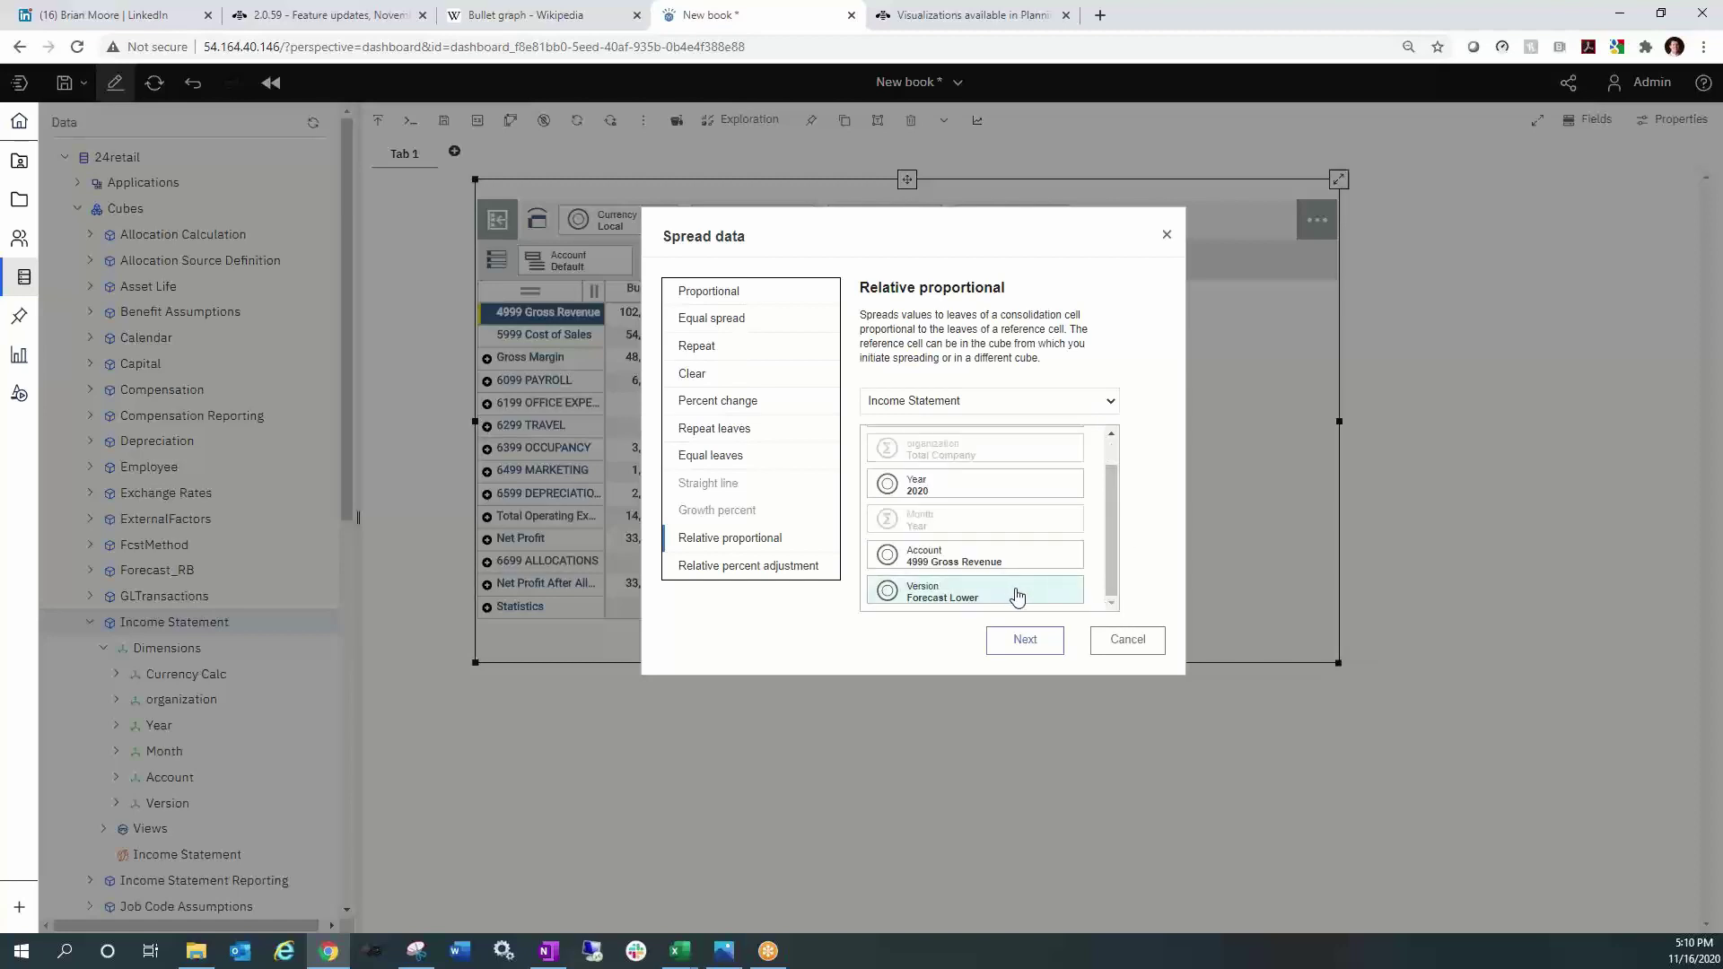
{"action": "left_click", "coordinate": [1017, 596]}
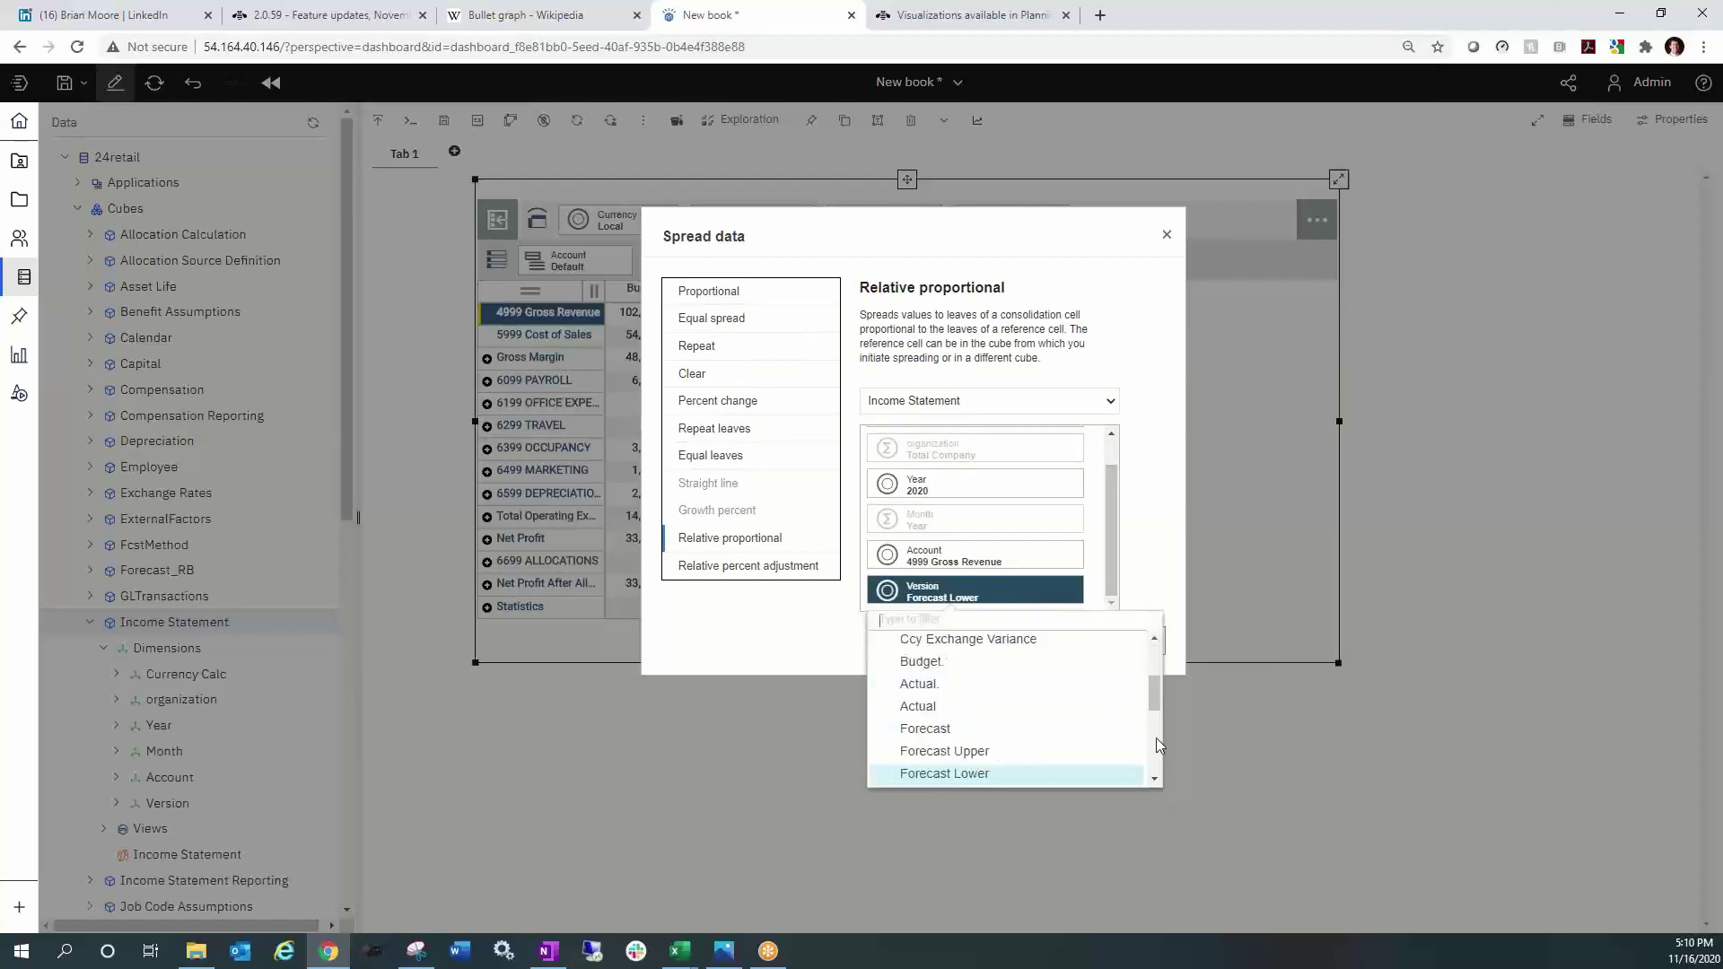
{"action": "left_click", "coordinate": [997, 732]}
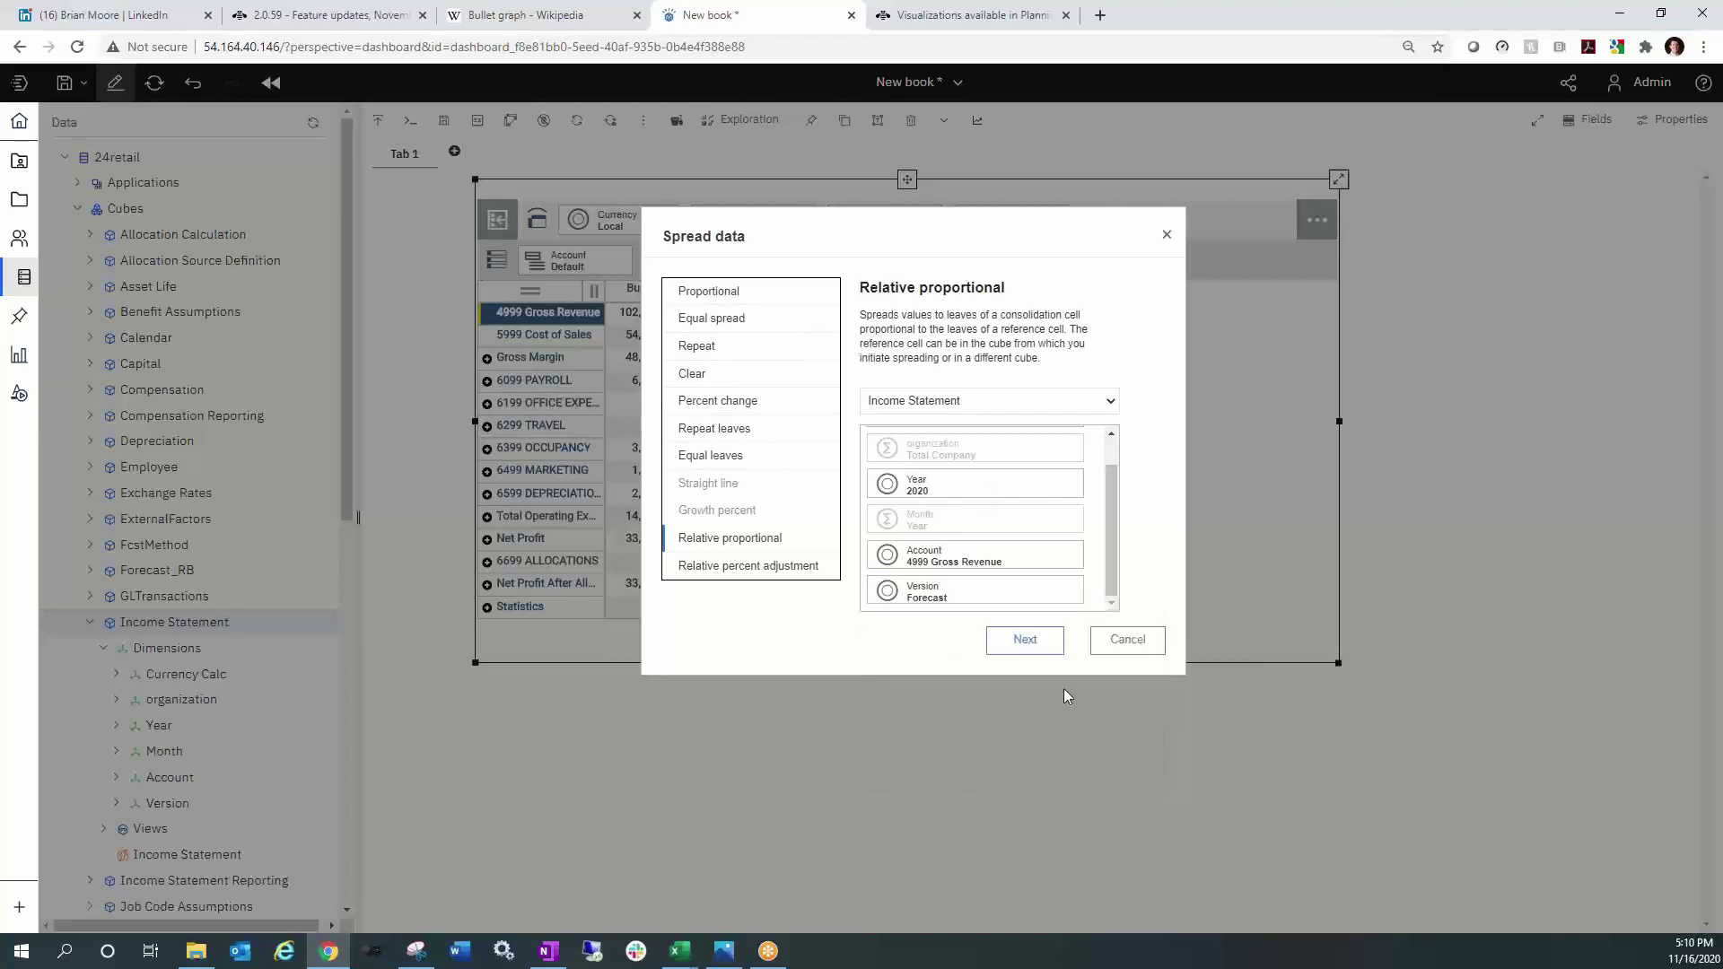
{"action": "left_click", "coordinate": [1025, 640]}
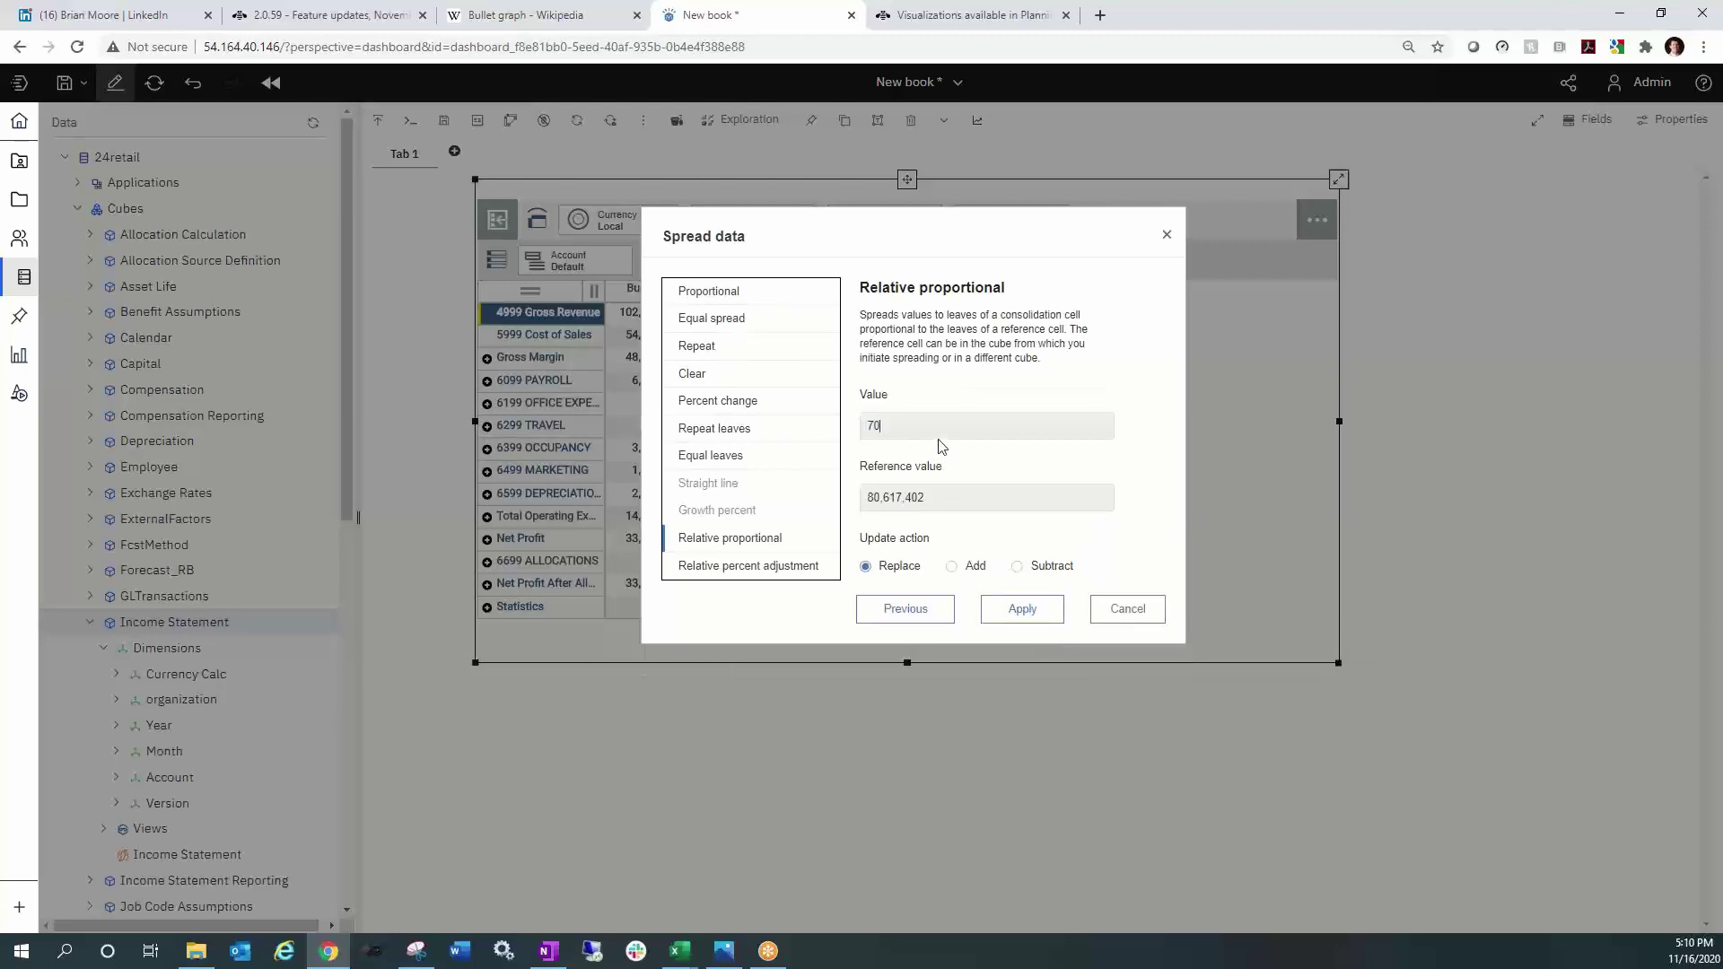
{"action": "left_click", "coordinate": [1022, 609]}
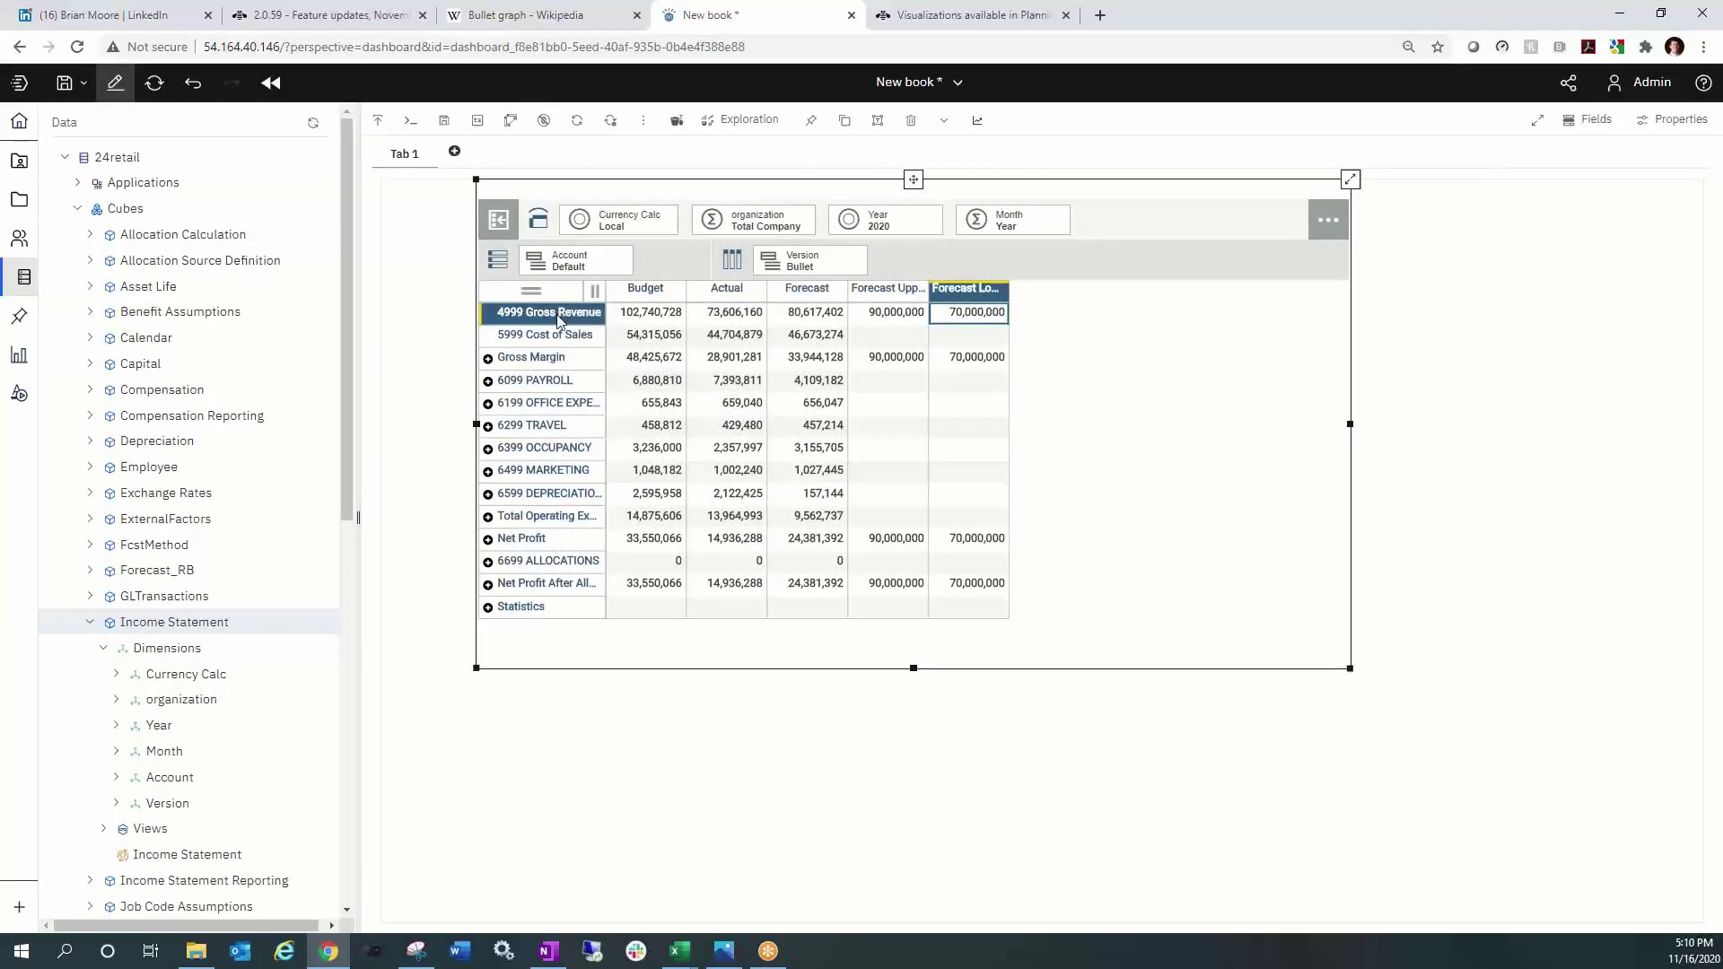
Move the 4999 Gross Revenue account from the rows to the context area and change the exploration to a Bullet visualization.
{"action": "mouse_move", "coordinate": [567, 314]}
{"action": "left_mouse_down"}
{"action": "mouse_move", "coordinate": [1076, 247]}
{"action": "mouse_move", "coordinate": [1082, 226]}
{"action": "left_mouse_up"}
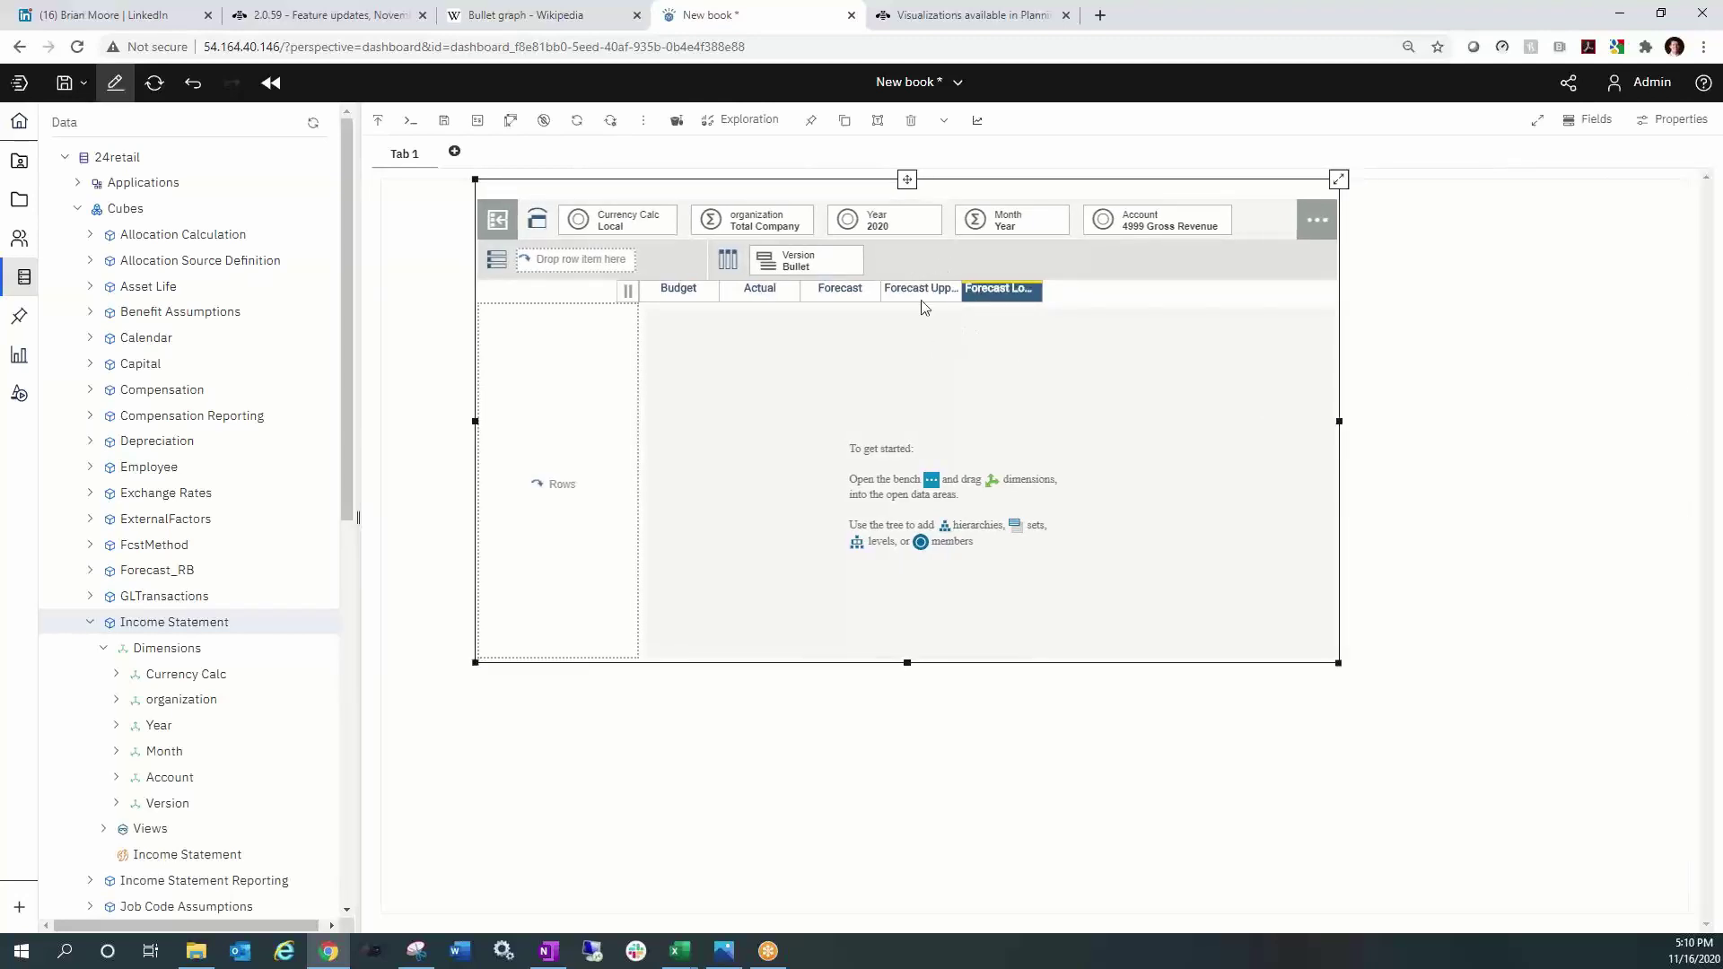
{"action": "left_click", "coordinate": [776, 125]}
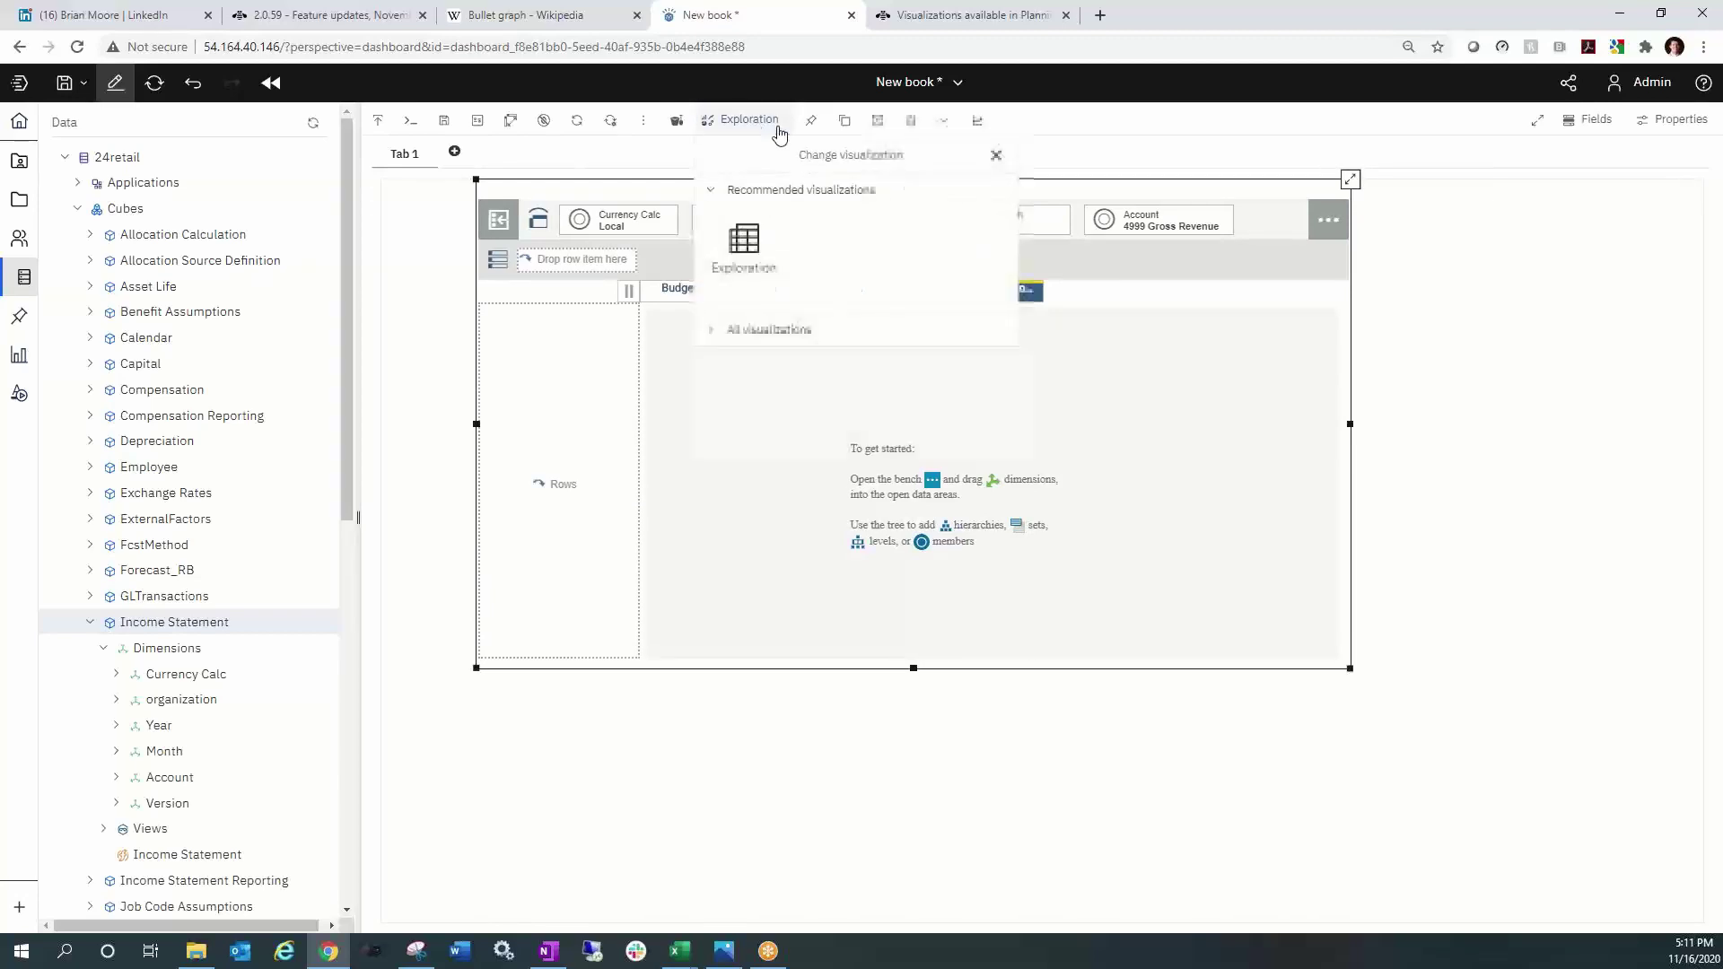
{"action": "left_click", "coordinate": [751, 338]}
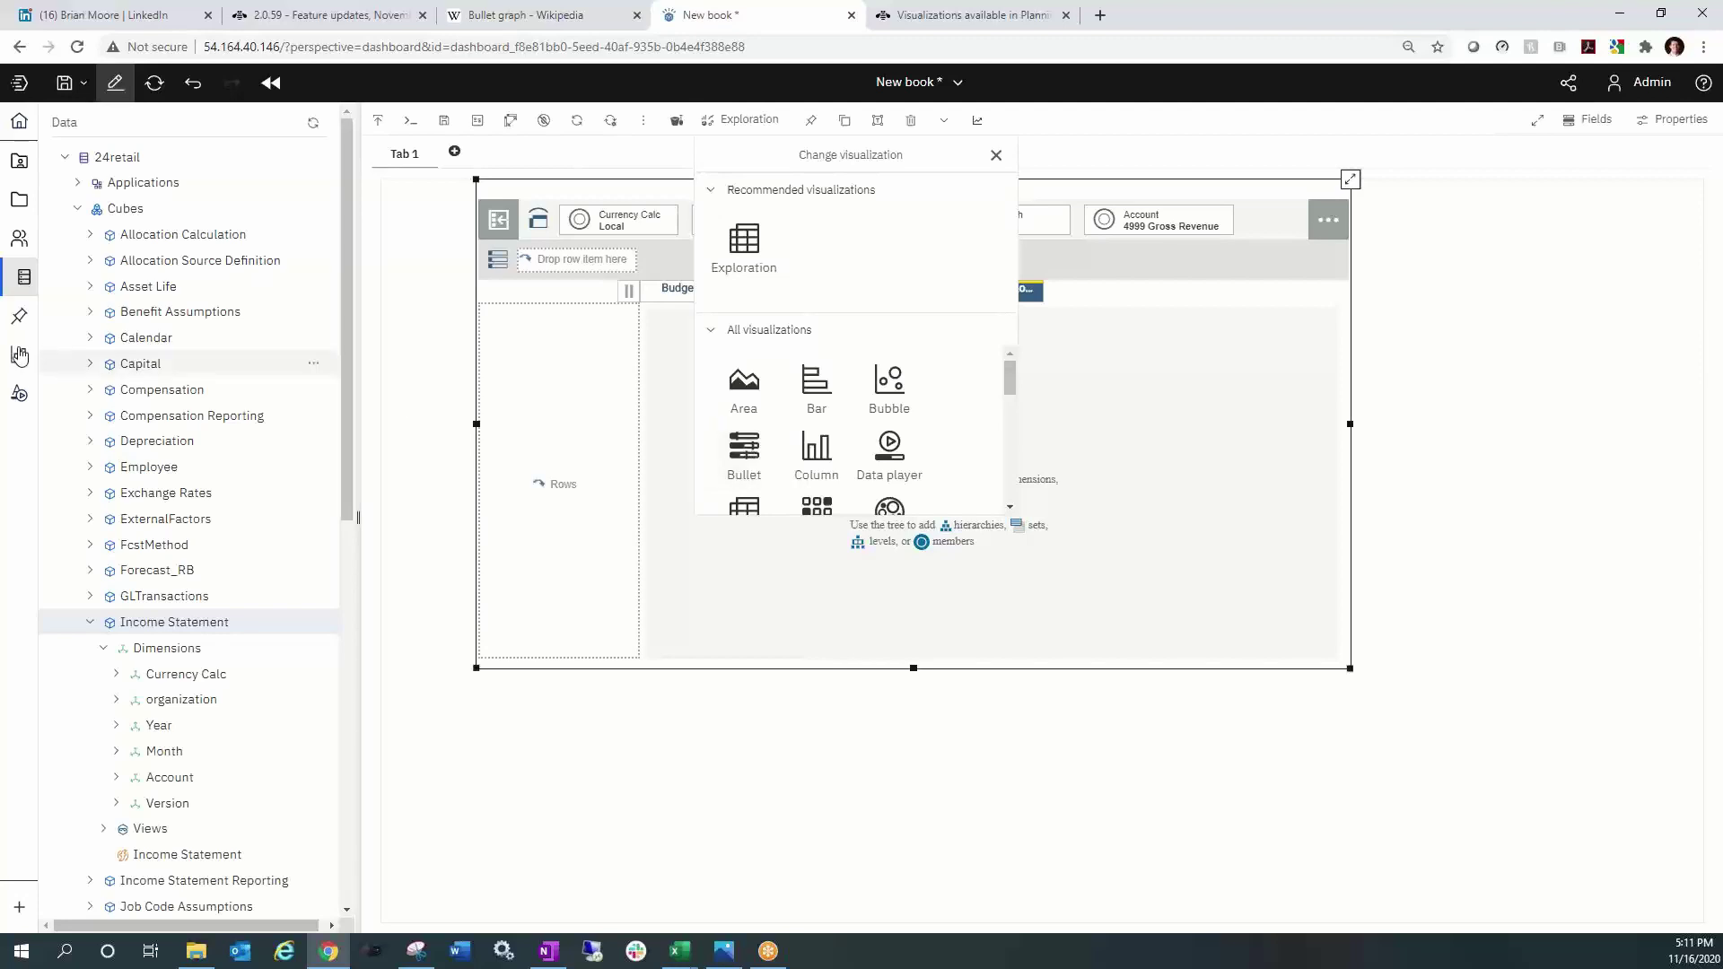
{"action": "left_click", "coordinate": [748, 450]}
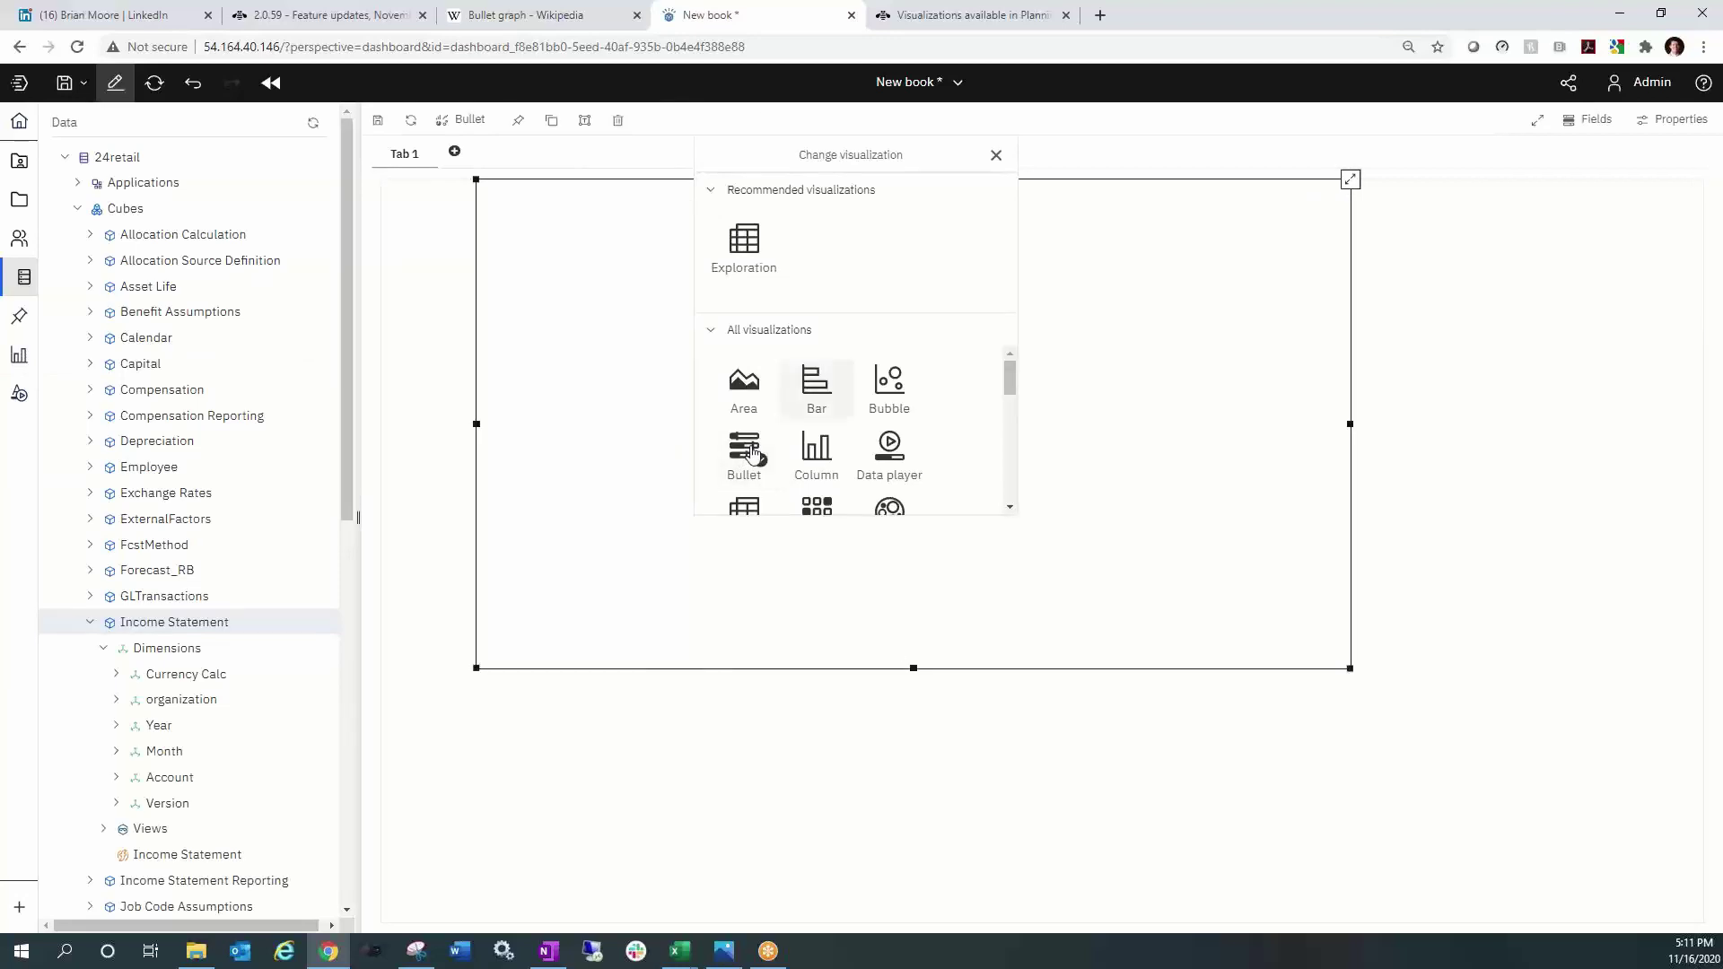
{"action": "left_click", "coordinate": [1117, 375]}
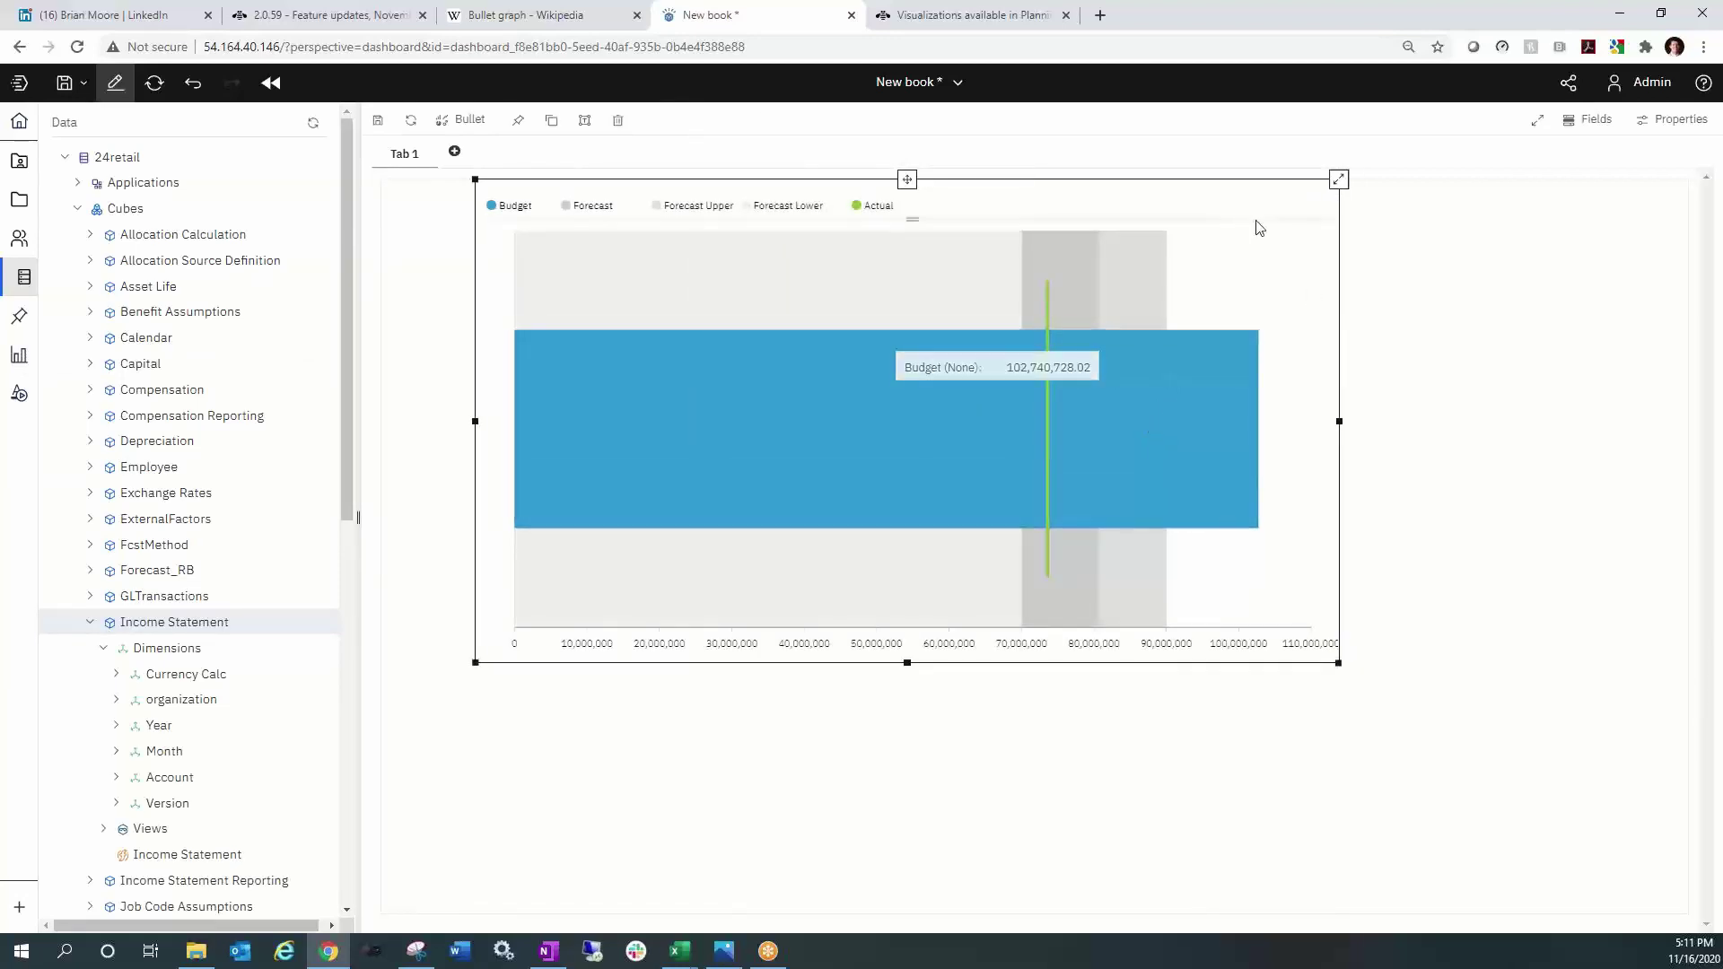
Assign Actual to the actual bar, Budget to the target, and Forecast Lower, Forecast and Forecast Upper to the minimum, middle and maximum ranges.
{"action": "left_click", "coordinate": [1593, 120]}
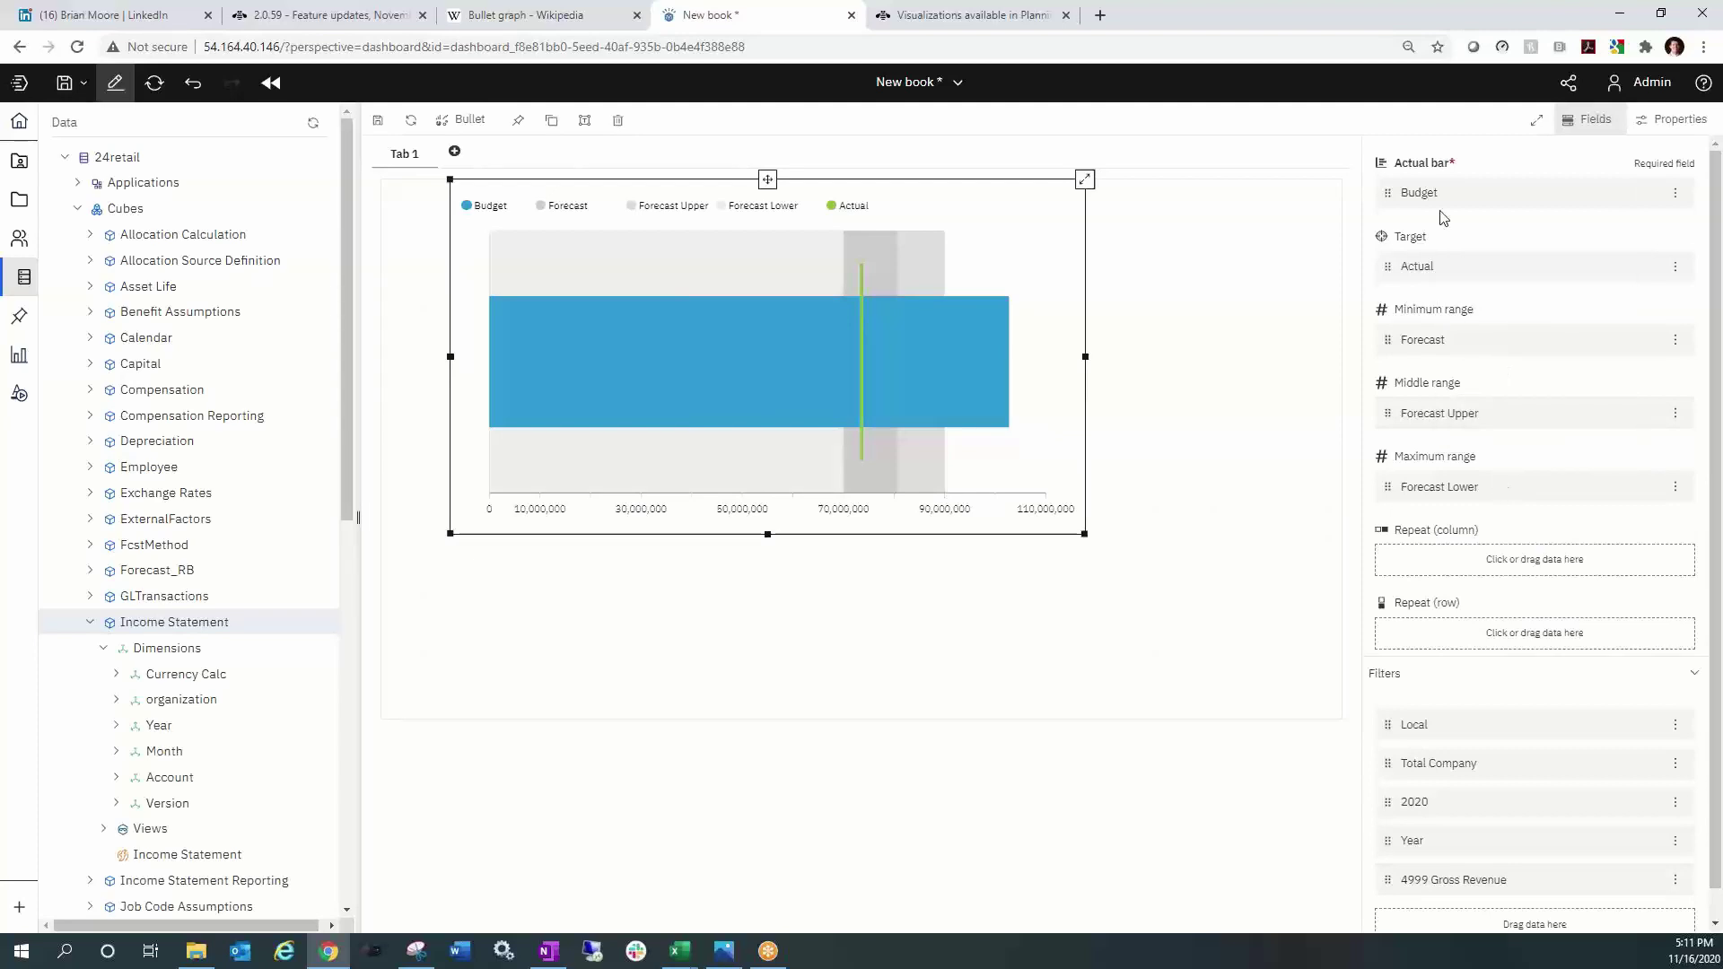
{"action": "left_click_drag", "start_coordinate": [1450, 243], "coordinate": [1446, 274]}
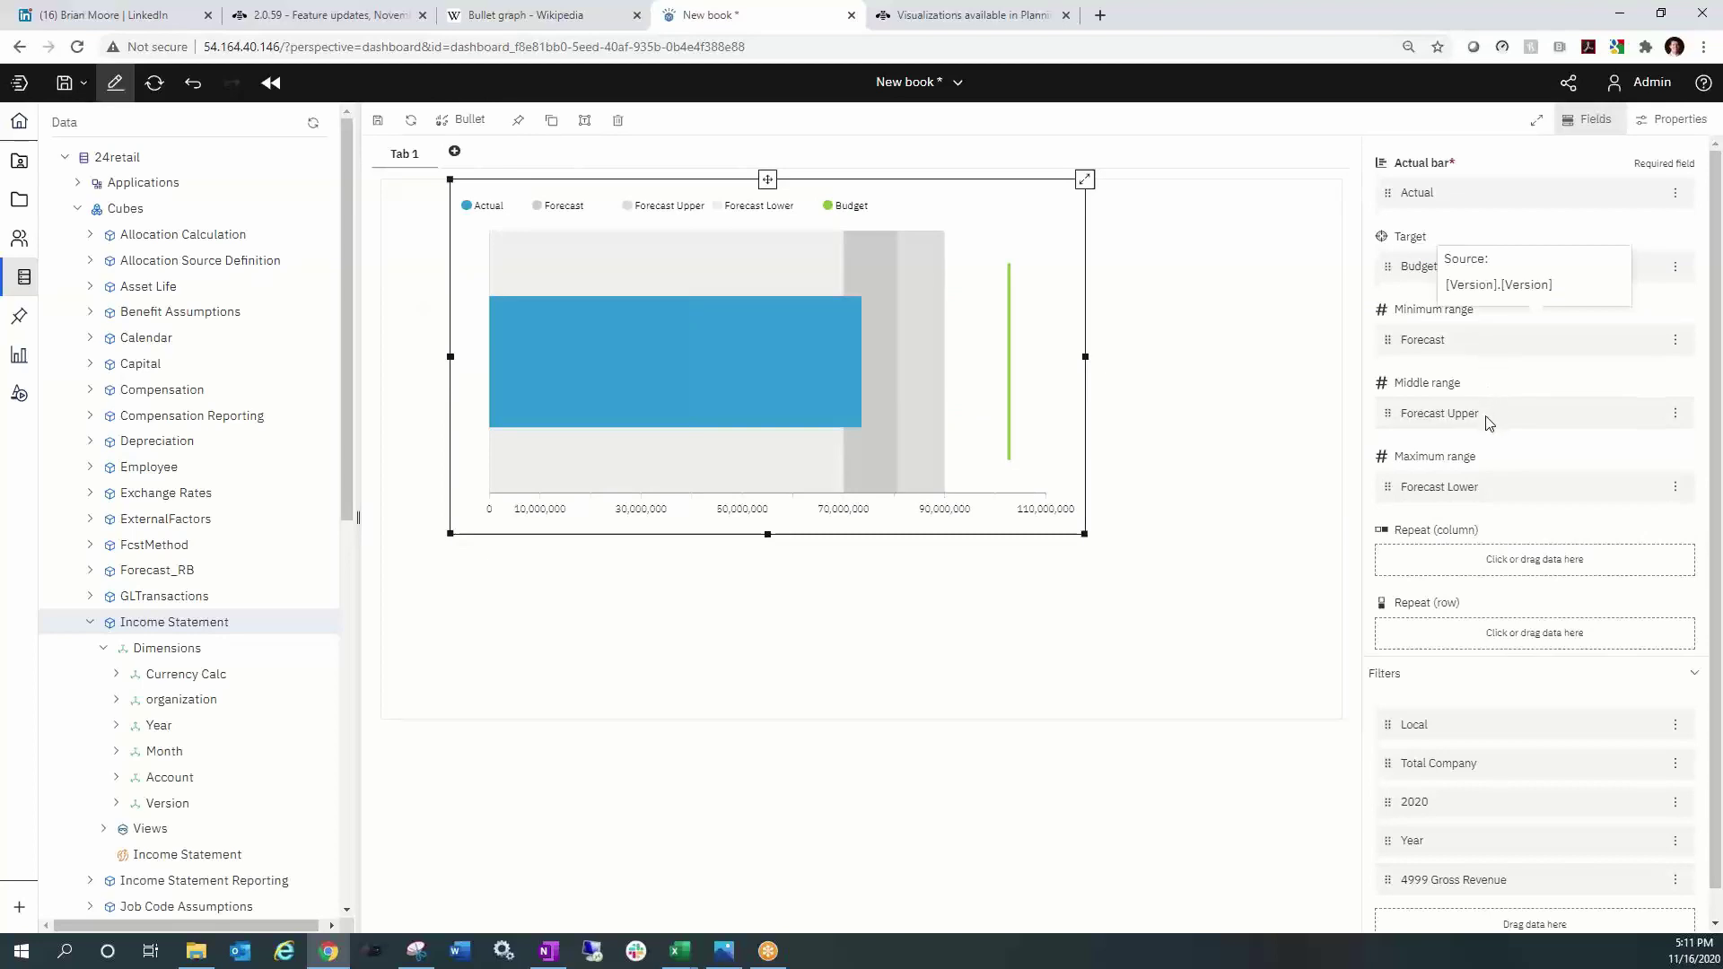
{"action": "left_click_drag", "start_coordinate": [1486, 422], "coordinate": [1488, 415]}
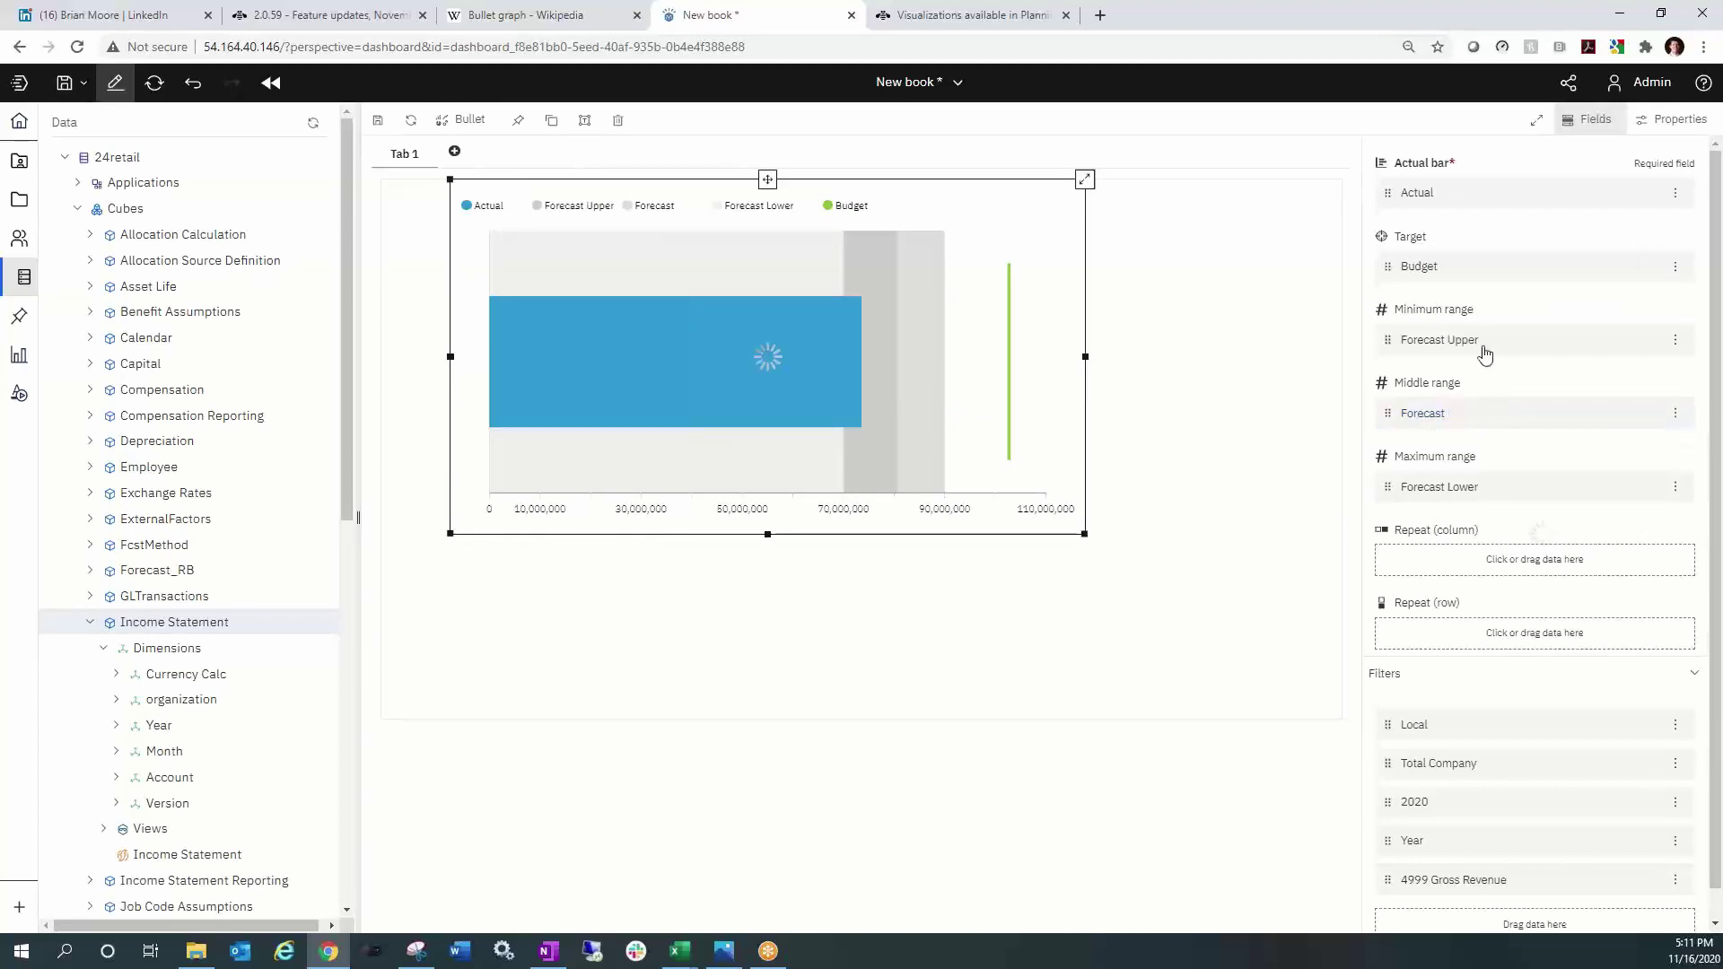
{"action": "left_click_drag", "start_coordinate": [1510, 483], "coordinate": [1507, 341]}
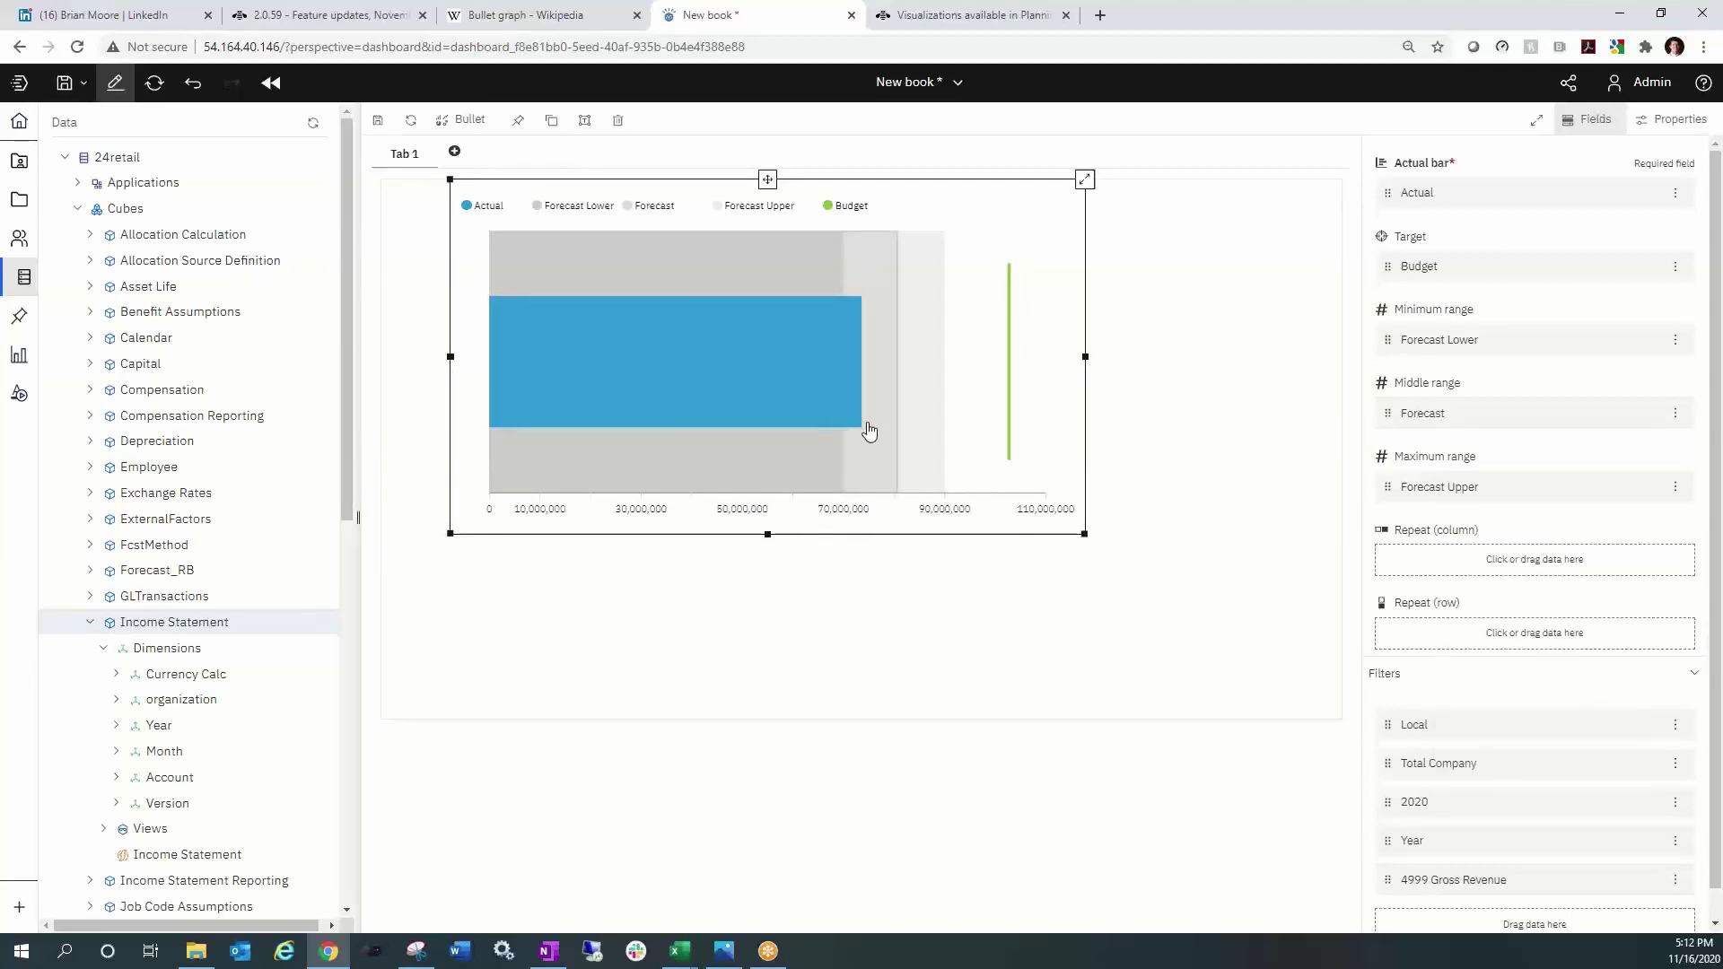
Move the Total Company organization filter to the row repeat, and enlarge the bullet chart with the data tree hidden.
{"action": "mouse_move", "coordinate": [888, 425]}
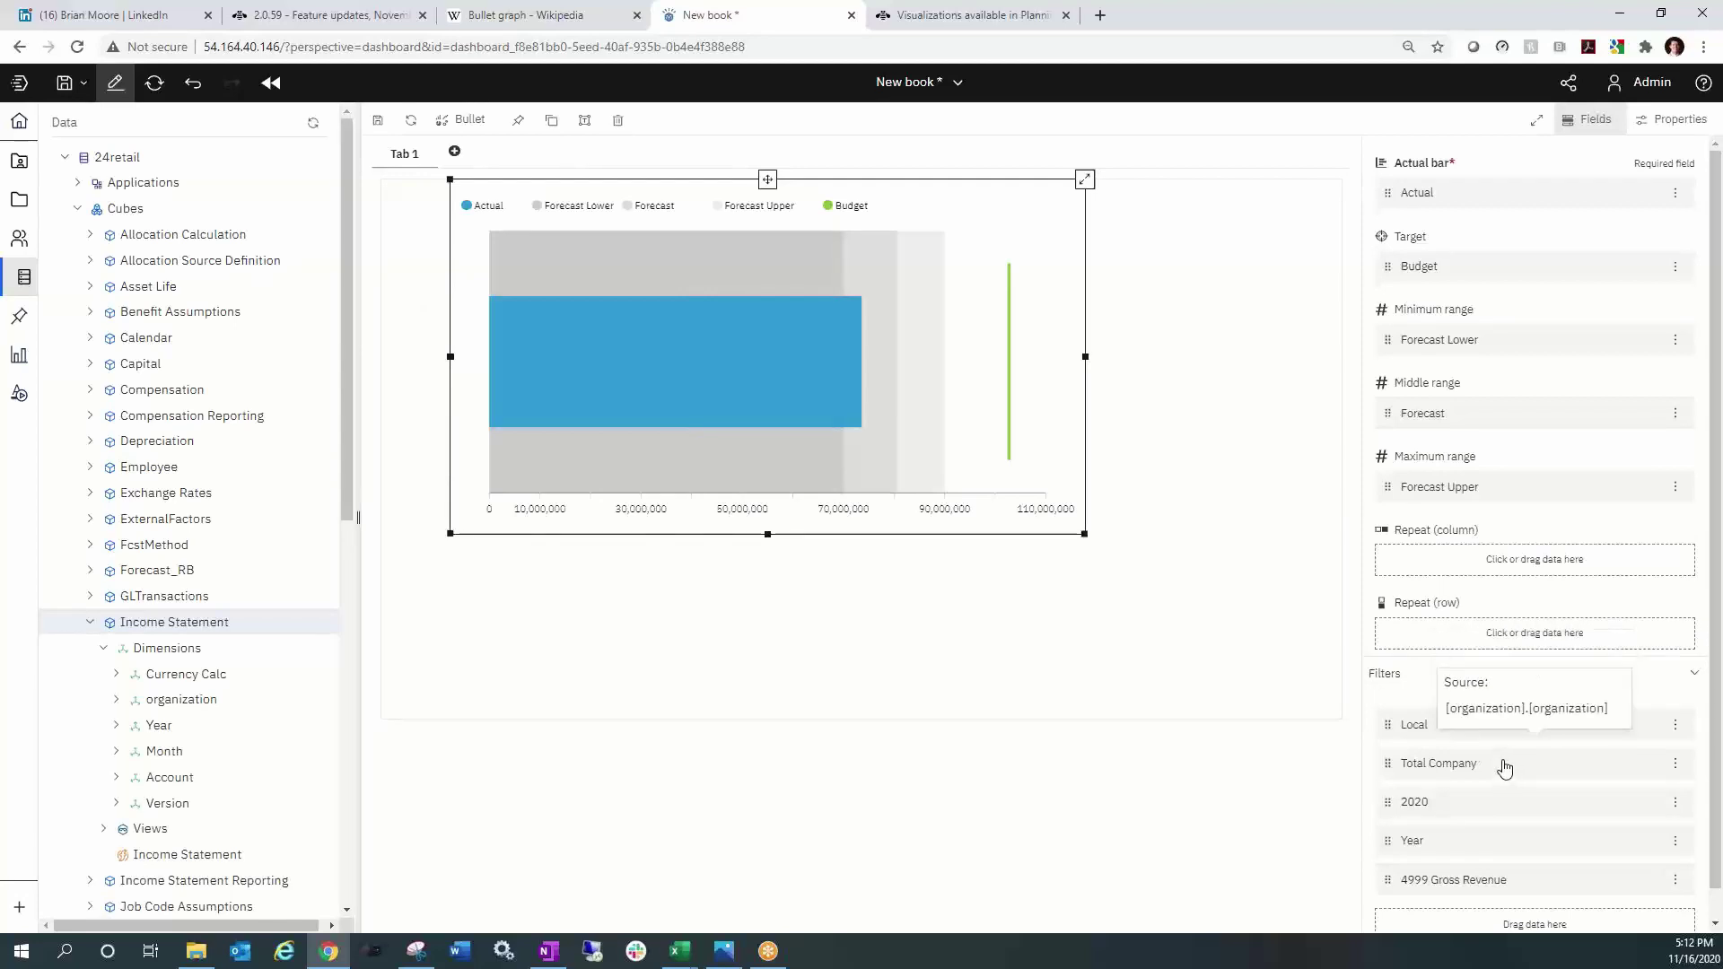
{"action": "left_click_drag", "start_coordinate": [1492, 767], "coordinate": [1515, 641]}
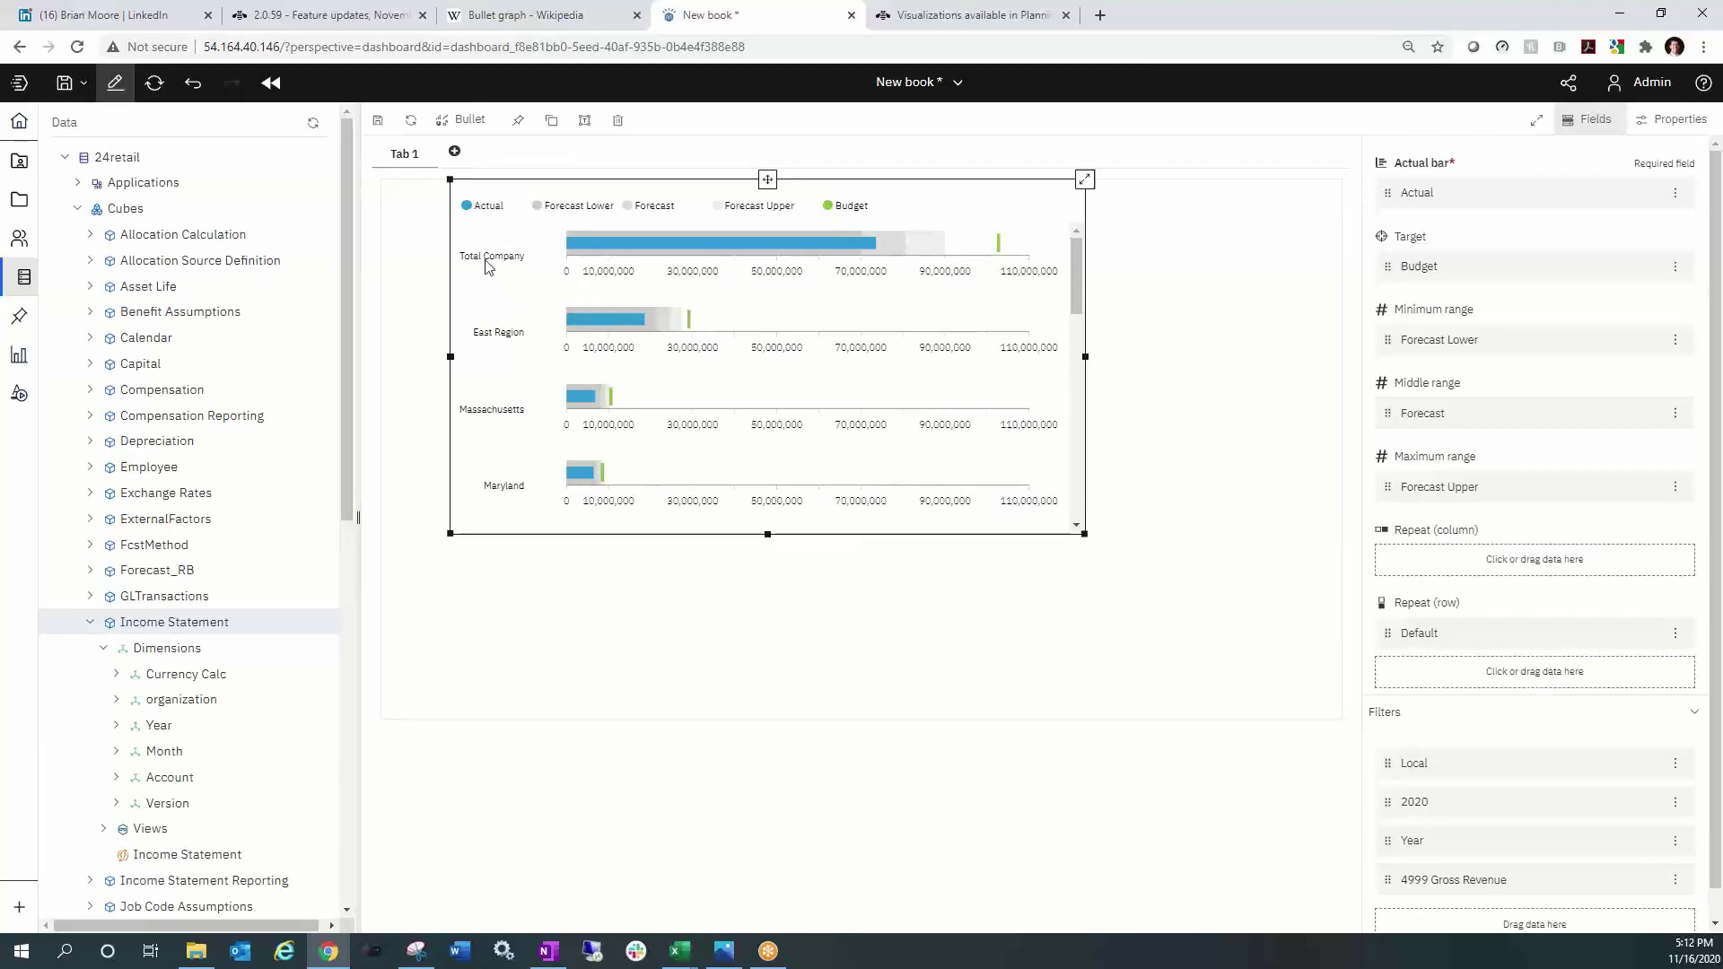
{"action": "left_click", "coordinate": [20, 277]}
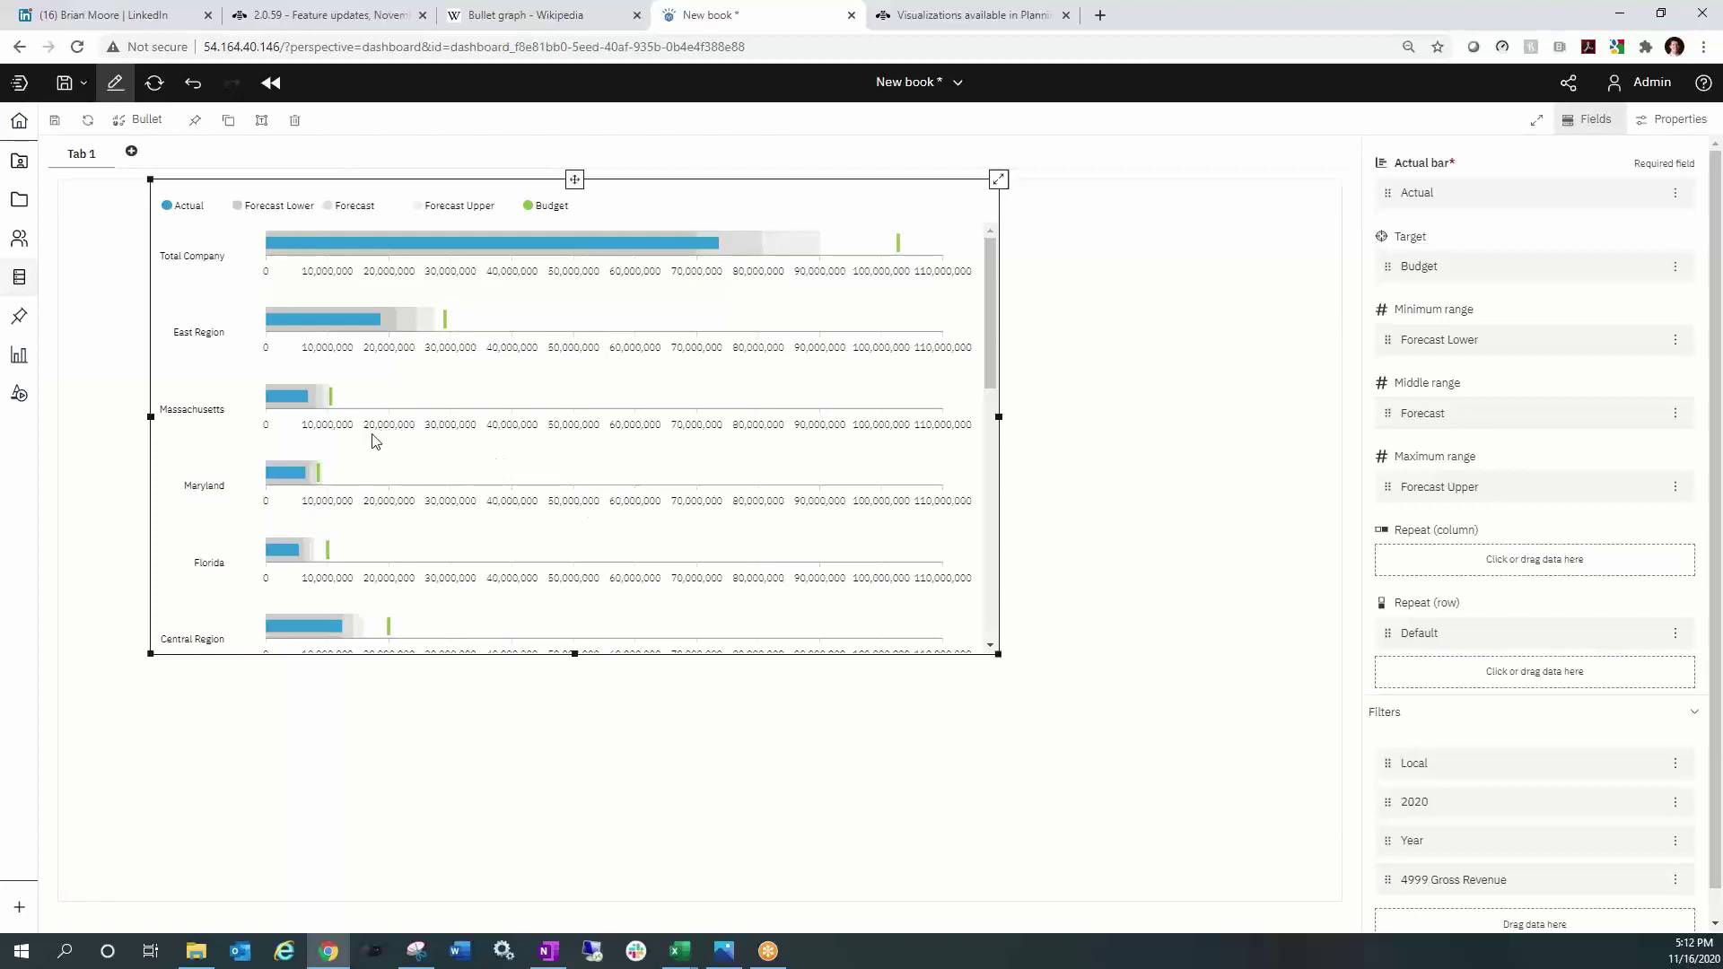
{"action": "left_click_drag", "start_coordinate": [999, 654], "coordinate": [1256, 799]}
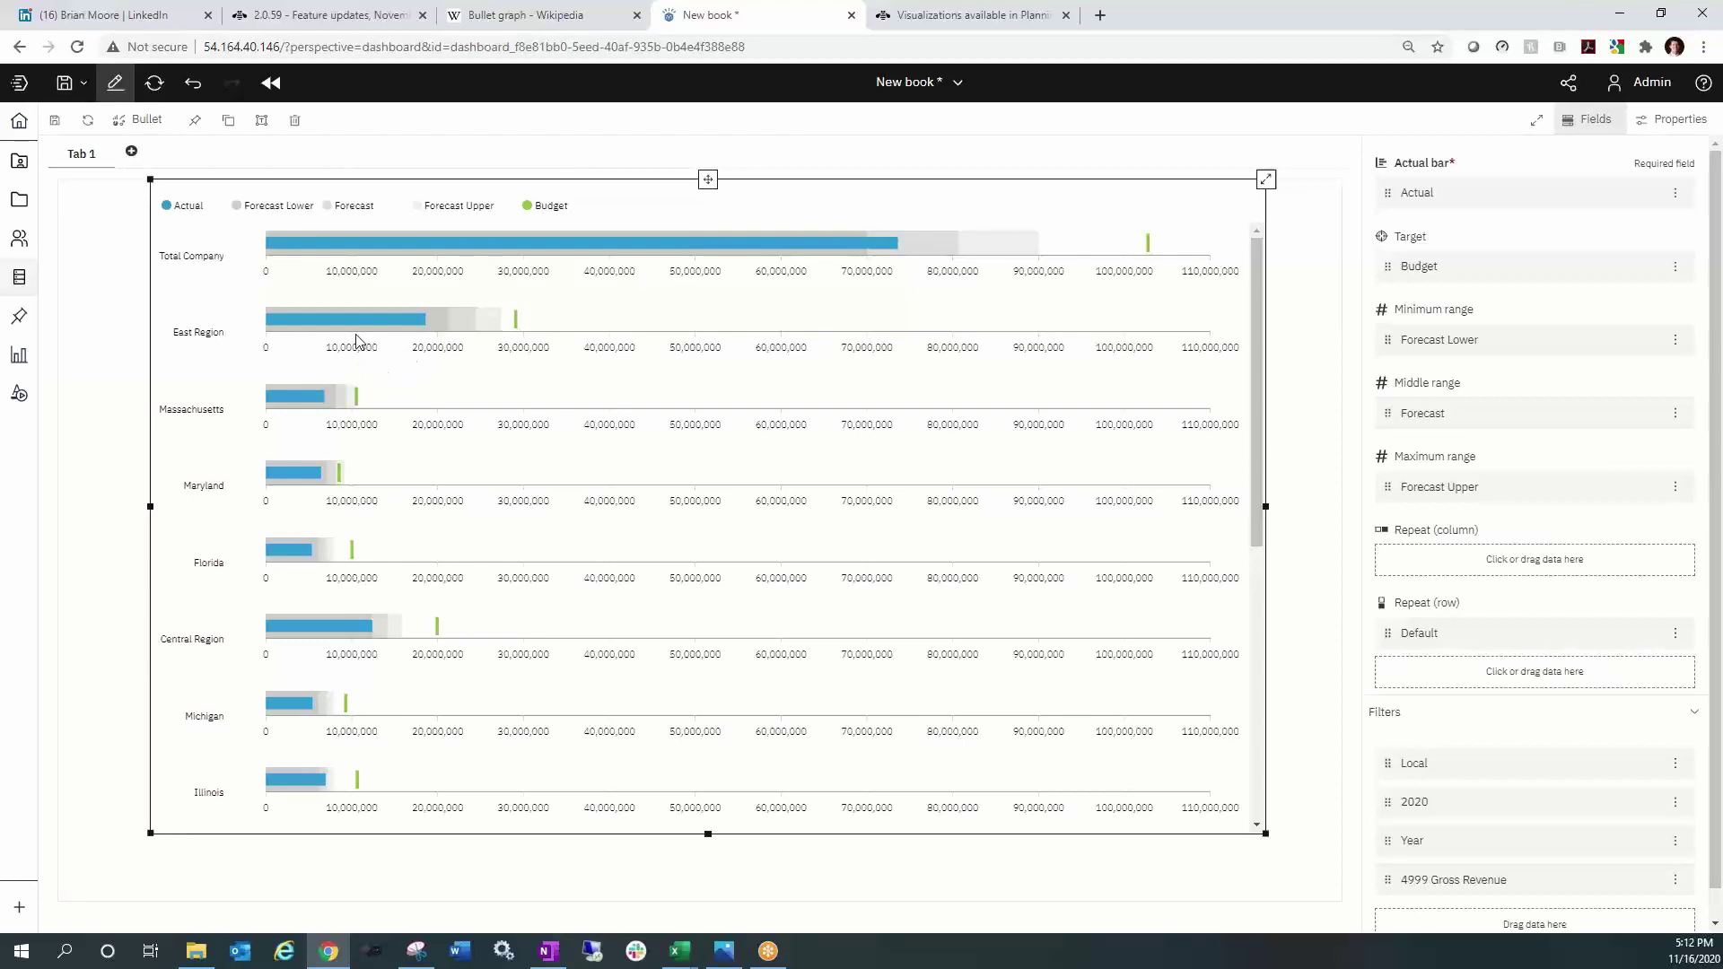
Exclude the Total Company bar from the bullet chart so that only the regions and their members are plotted.
{"action": "left_click", "coordinate": [206, 266]}
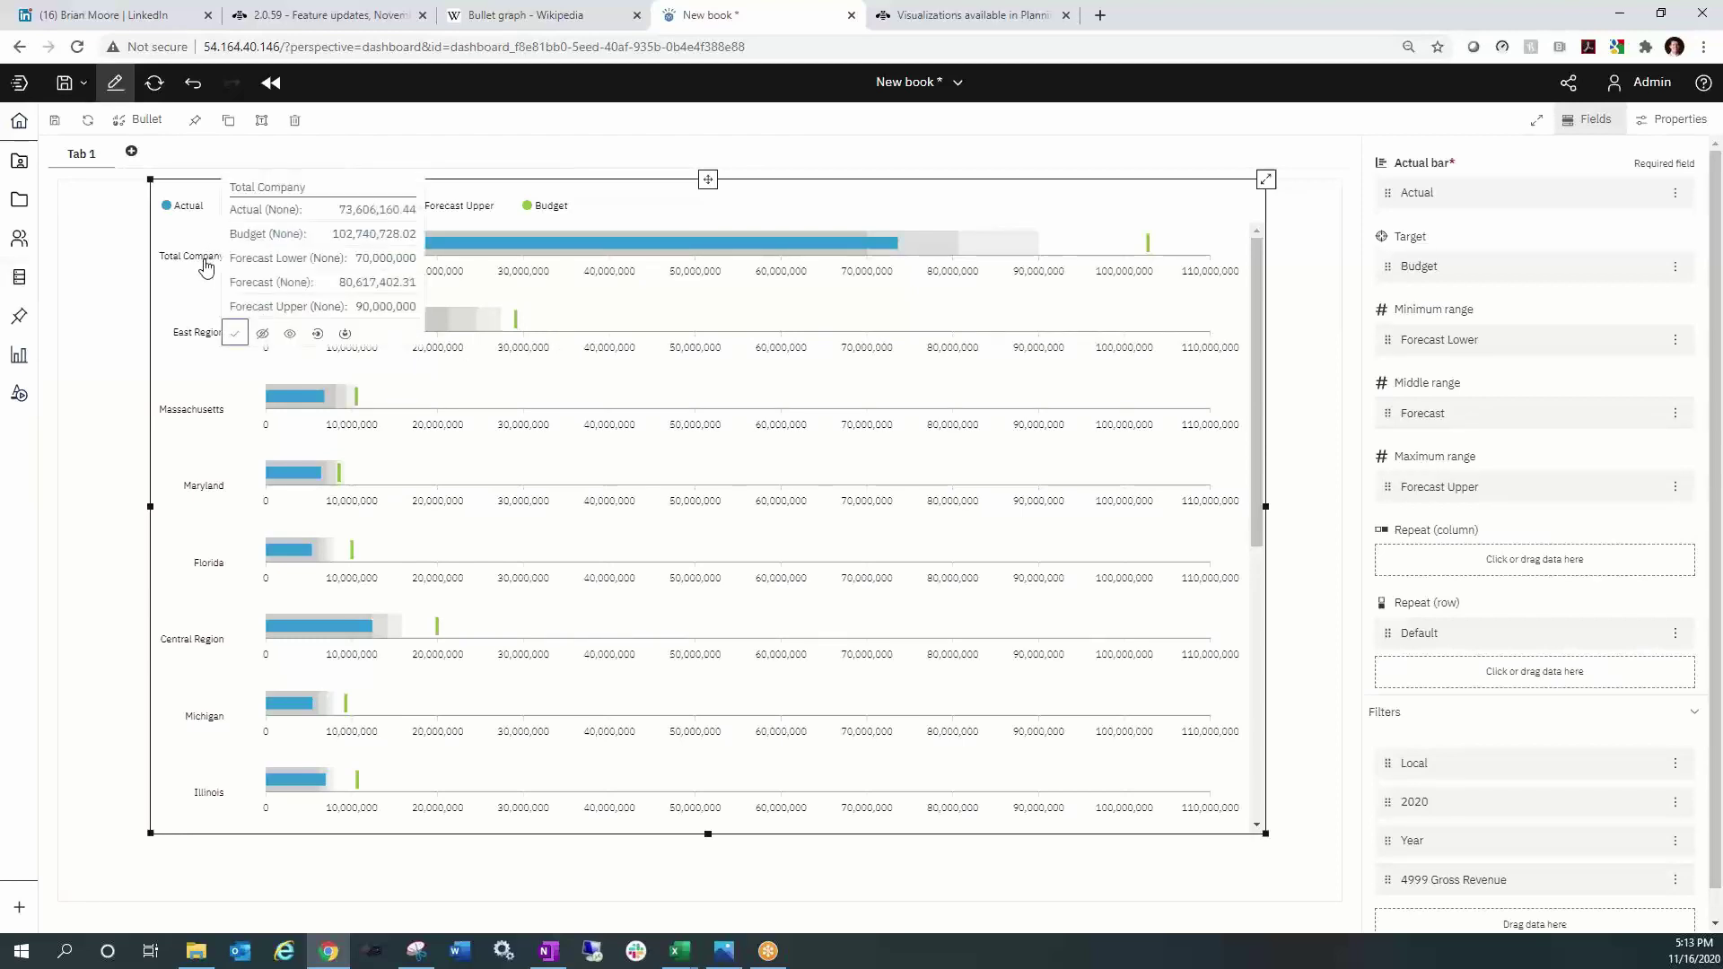
{"action": "left_click", "coordinate": [202, 262]}
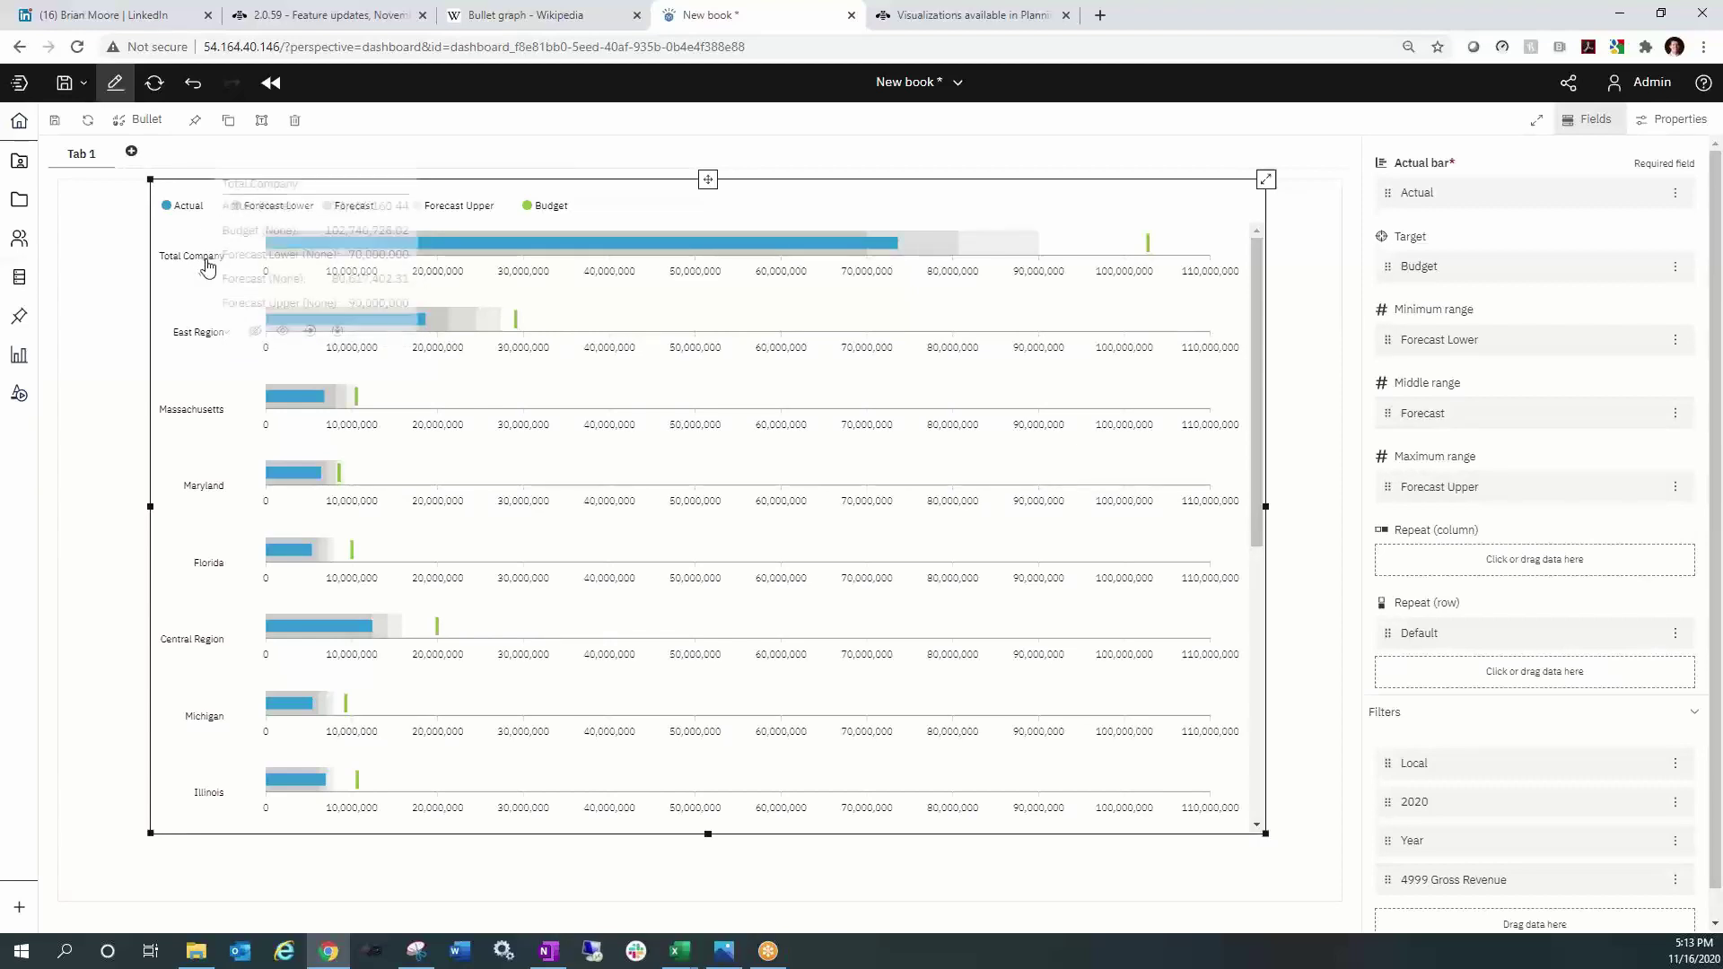
{"action": "left_click", "coordinate": [252, 330]}
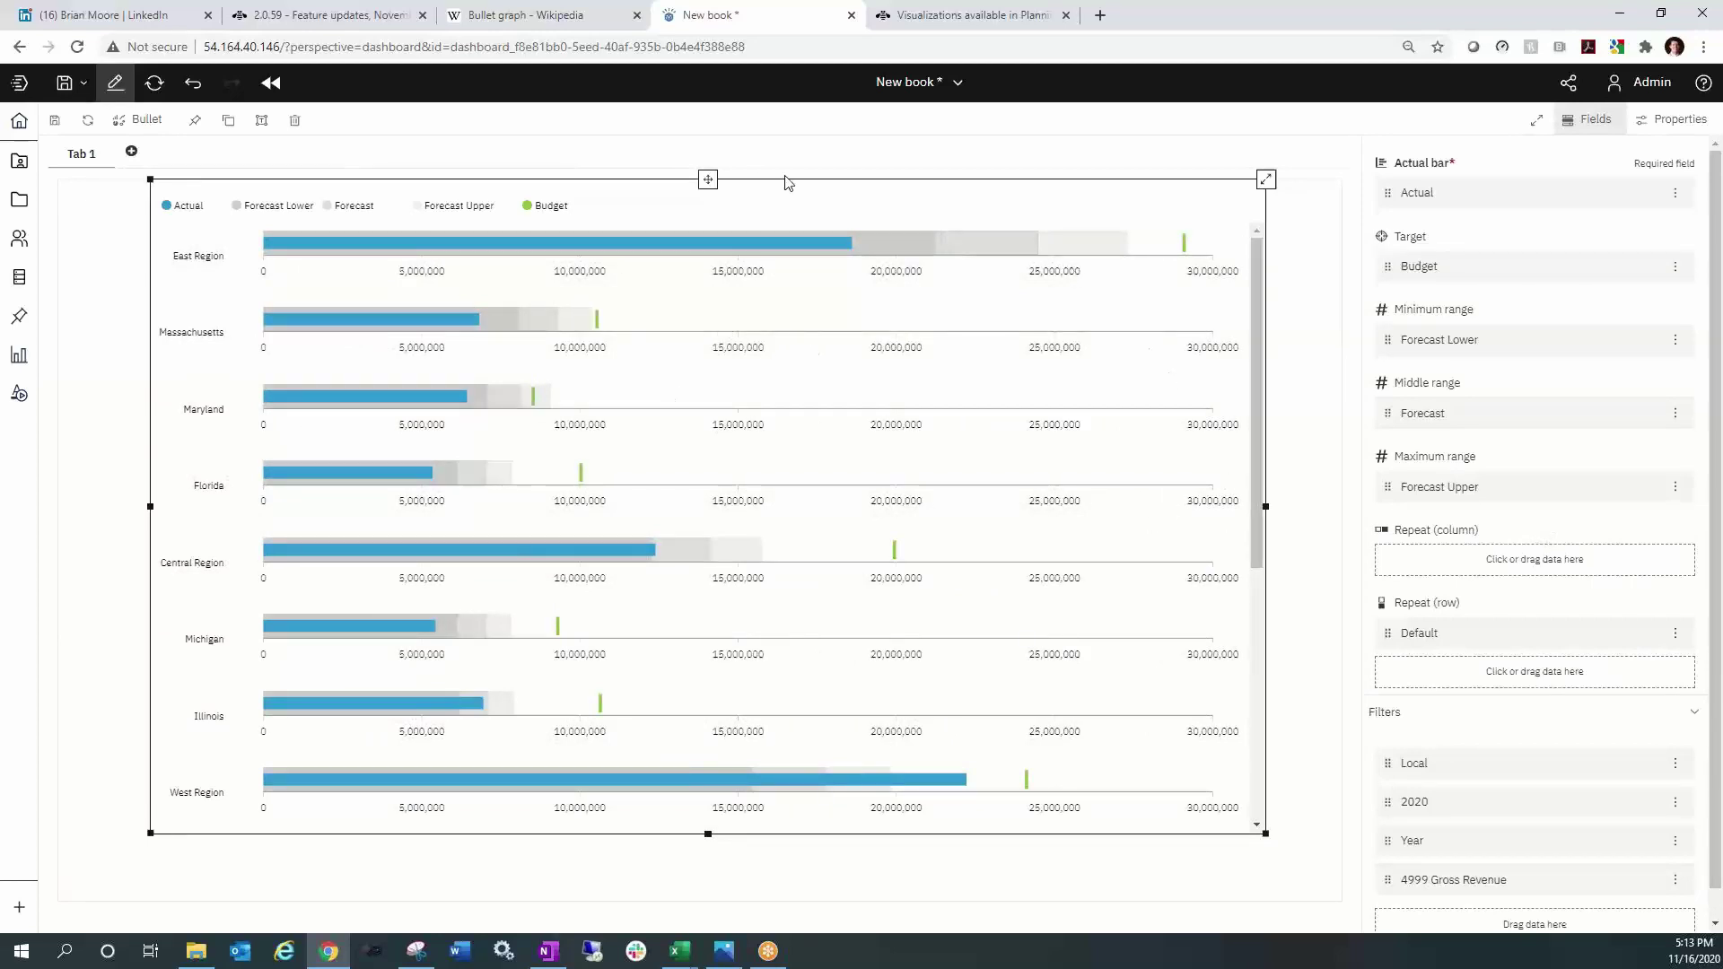
Align the bullet chart with the sheet's left edge and enlarge it to fill the sheet, with the field assignments hidden.
{"action": "left_click_drag", "start_coordinate": [719, 217], "coordinate": [622, 190]}
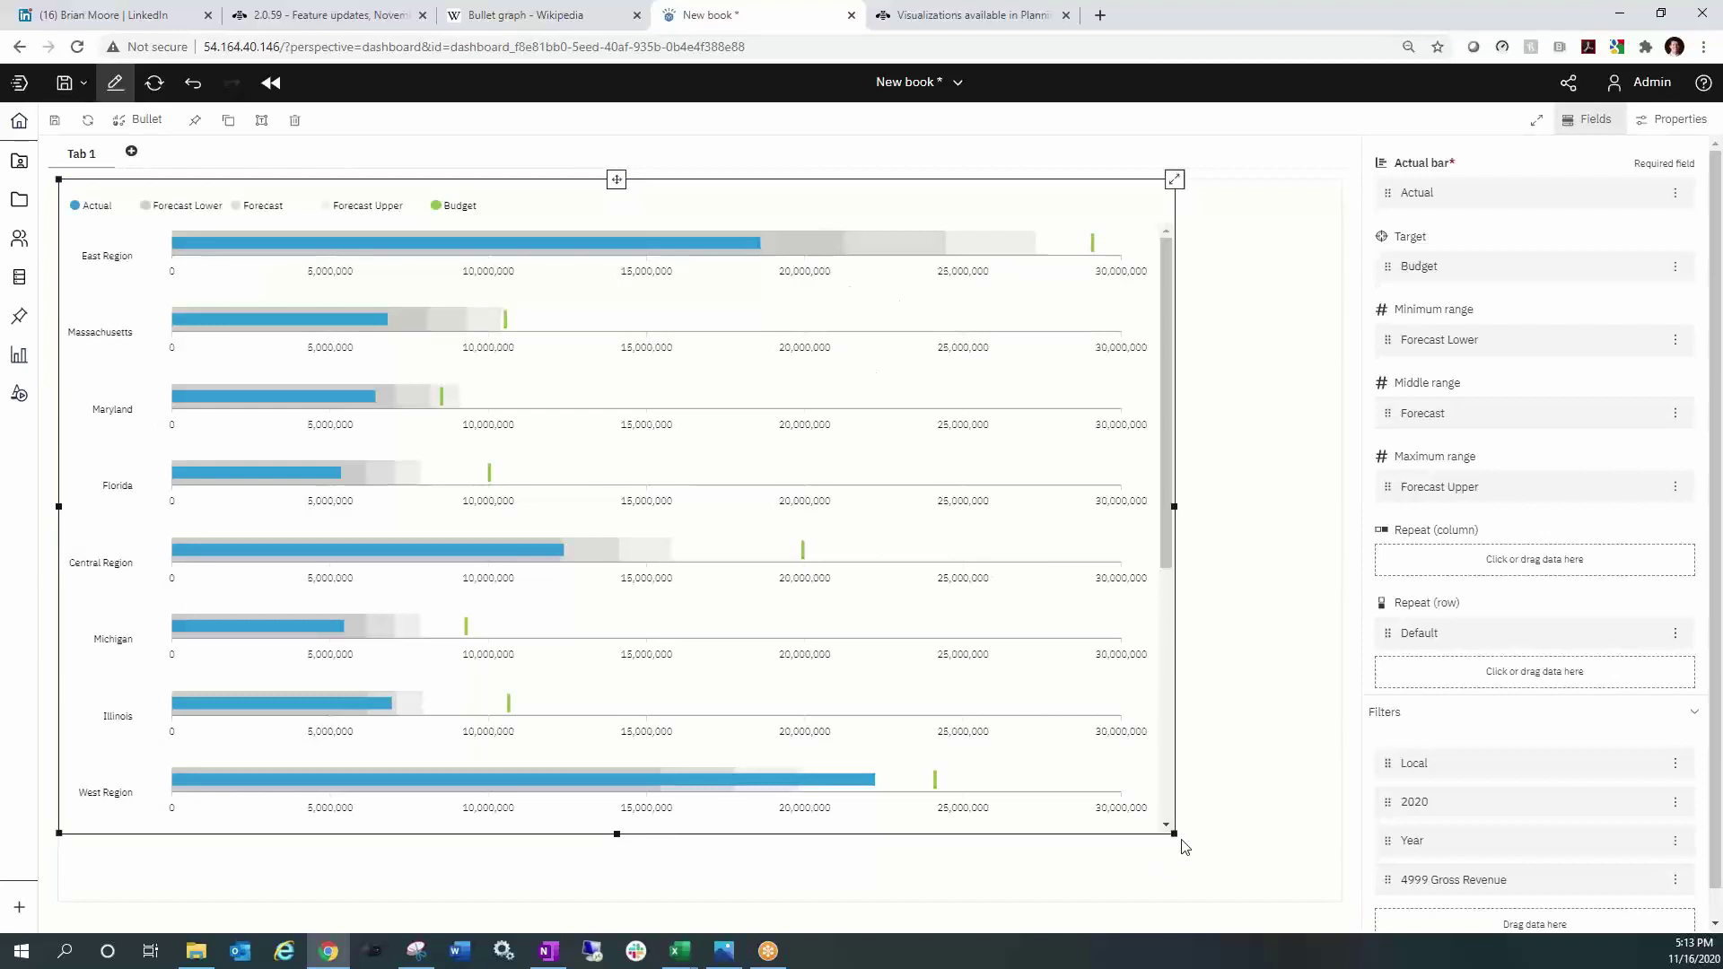
{"action": "left_click_drag", "start_coordinate": [1179, 838], "coordinate": [1328, 887]}
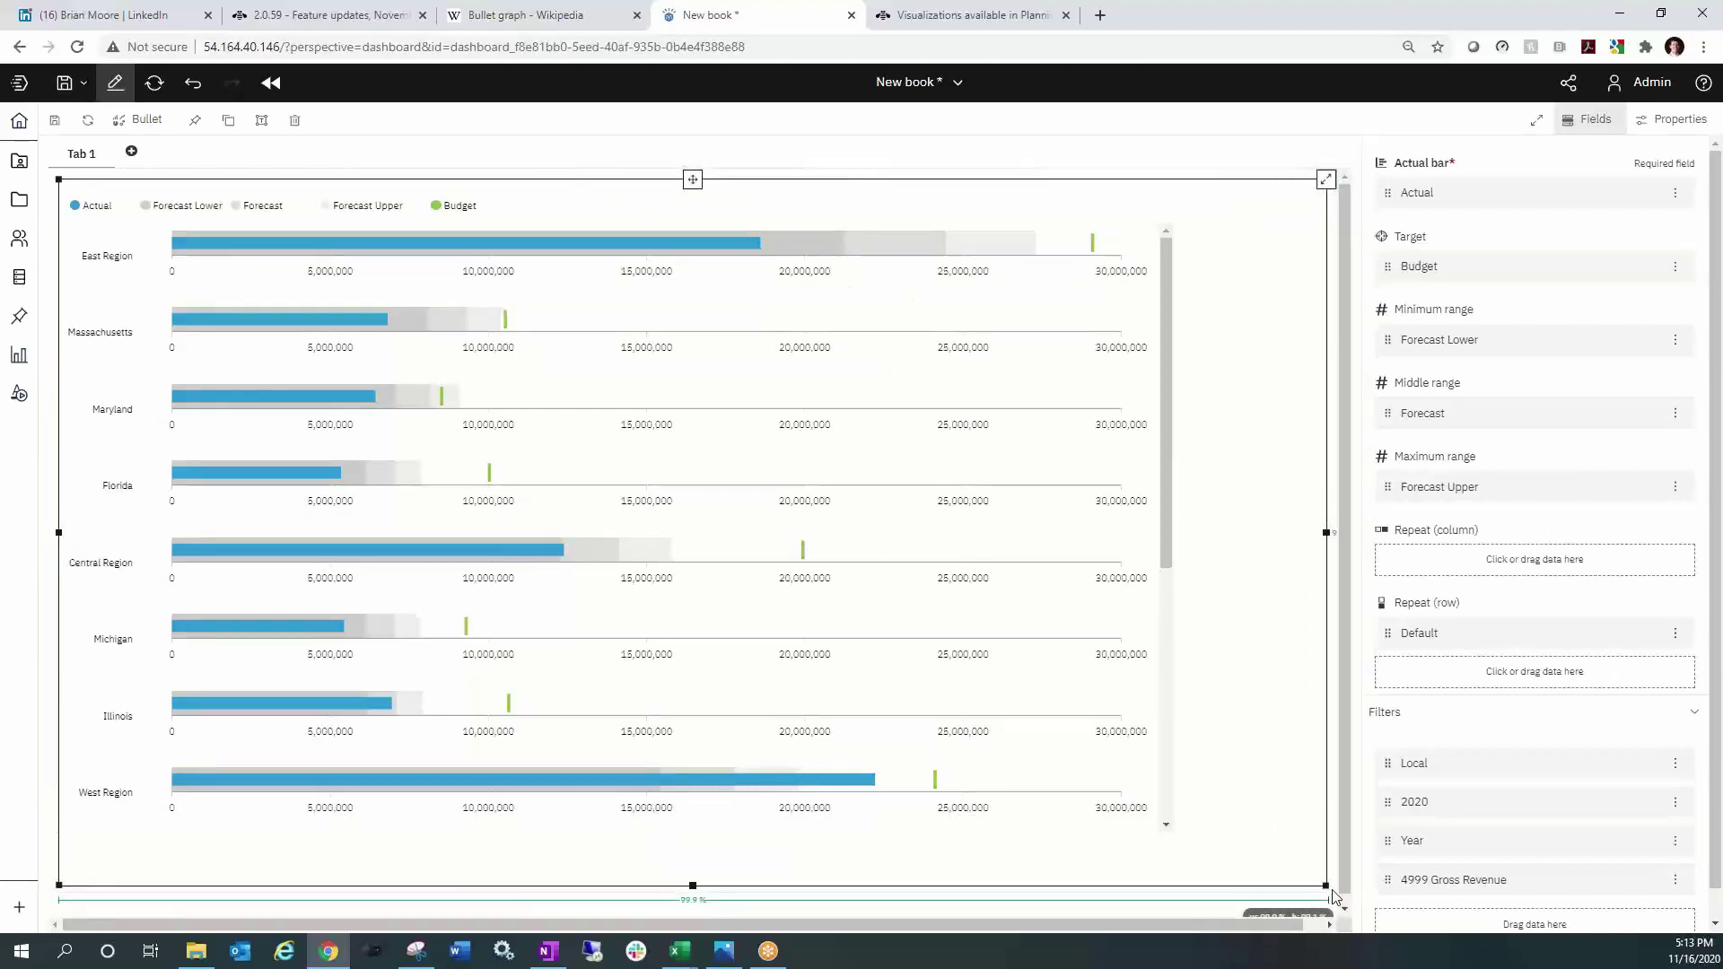
{"action": "left_click", "coordinate": [1618, 115]}
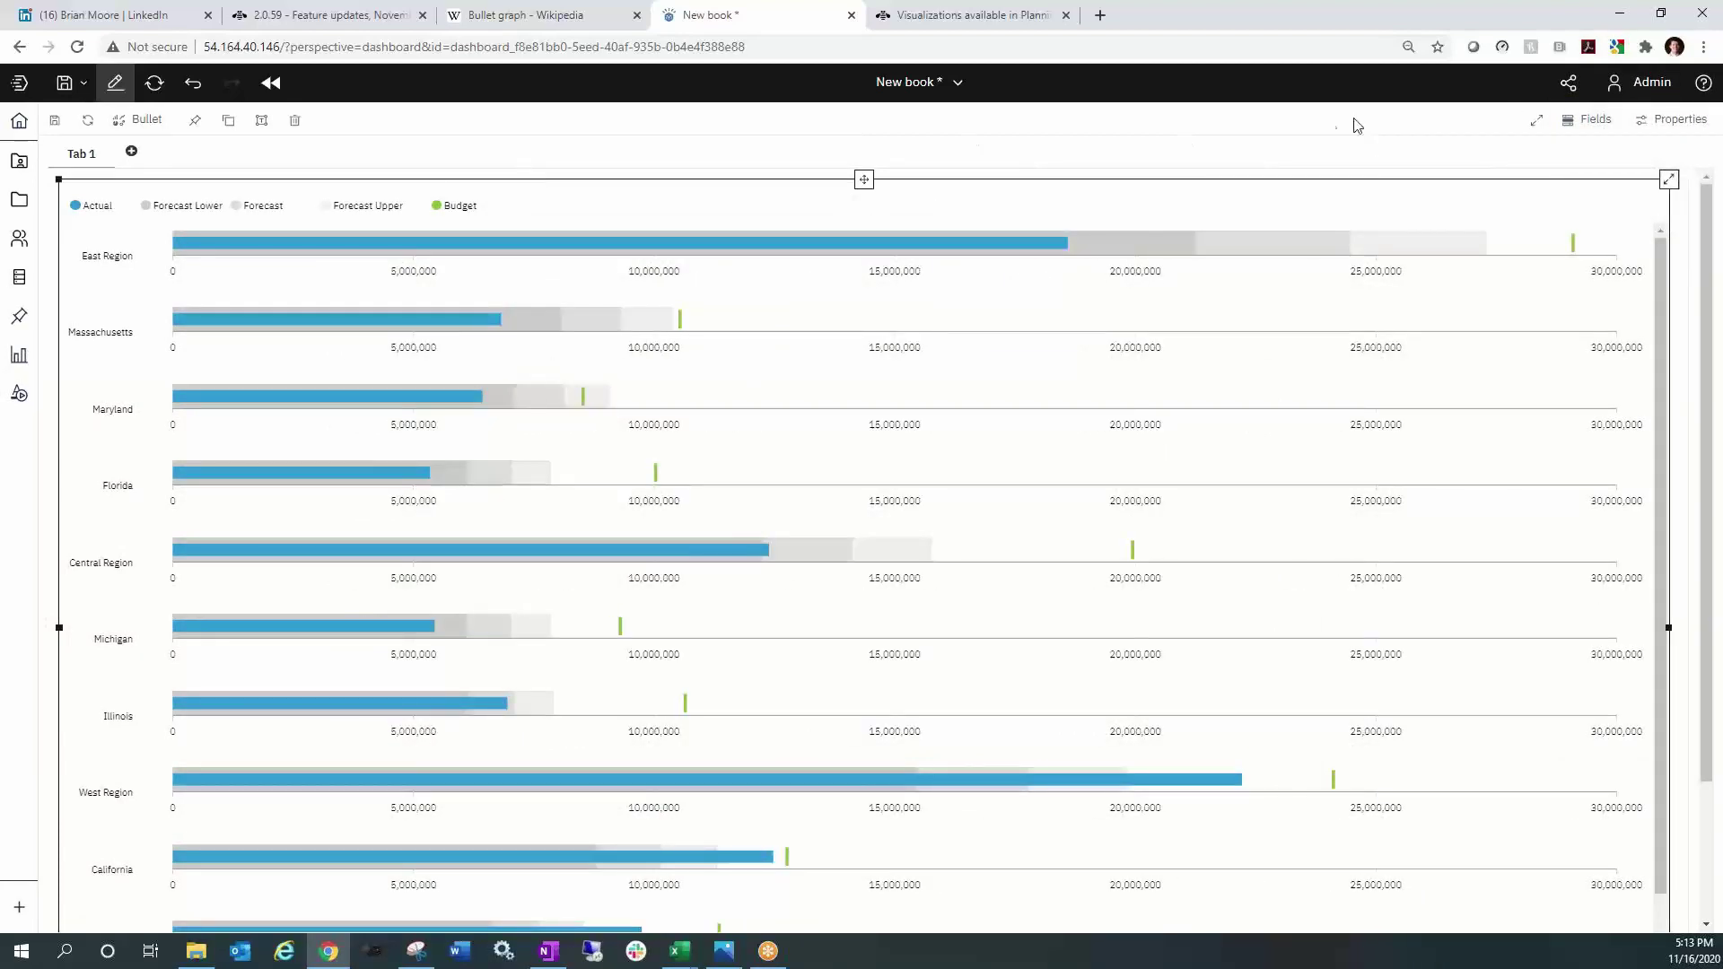
Examine the bullet chart in full-screen view, return to the book, and switch to the documentation on visualizations available in Planning Analytics Workspace.
{"action": "left_click", "coordinate": [1532, 123]}
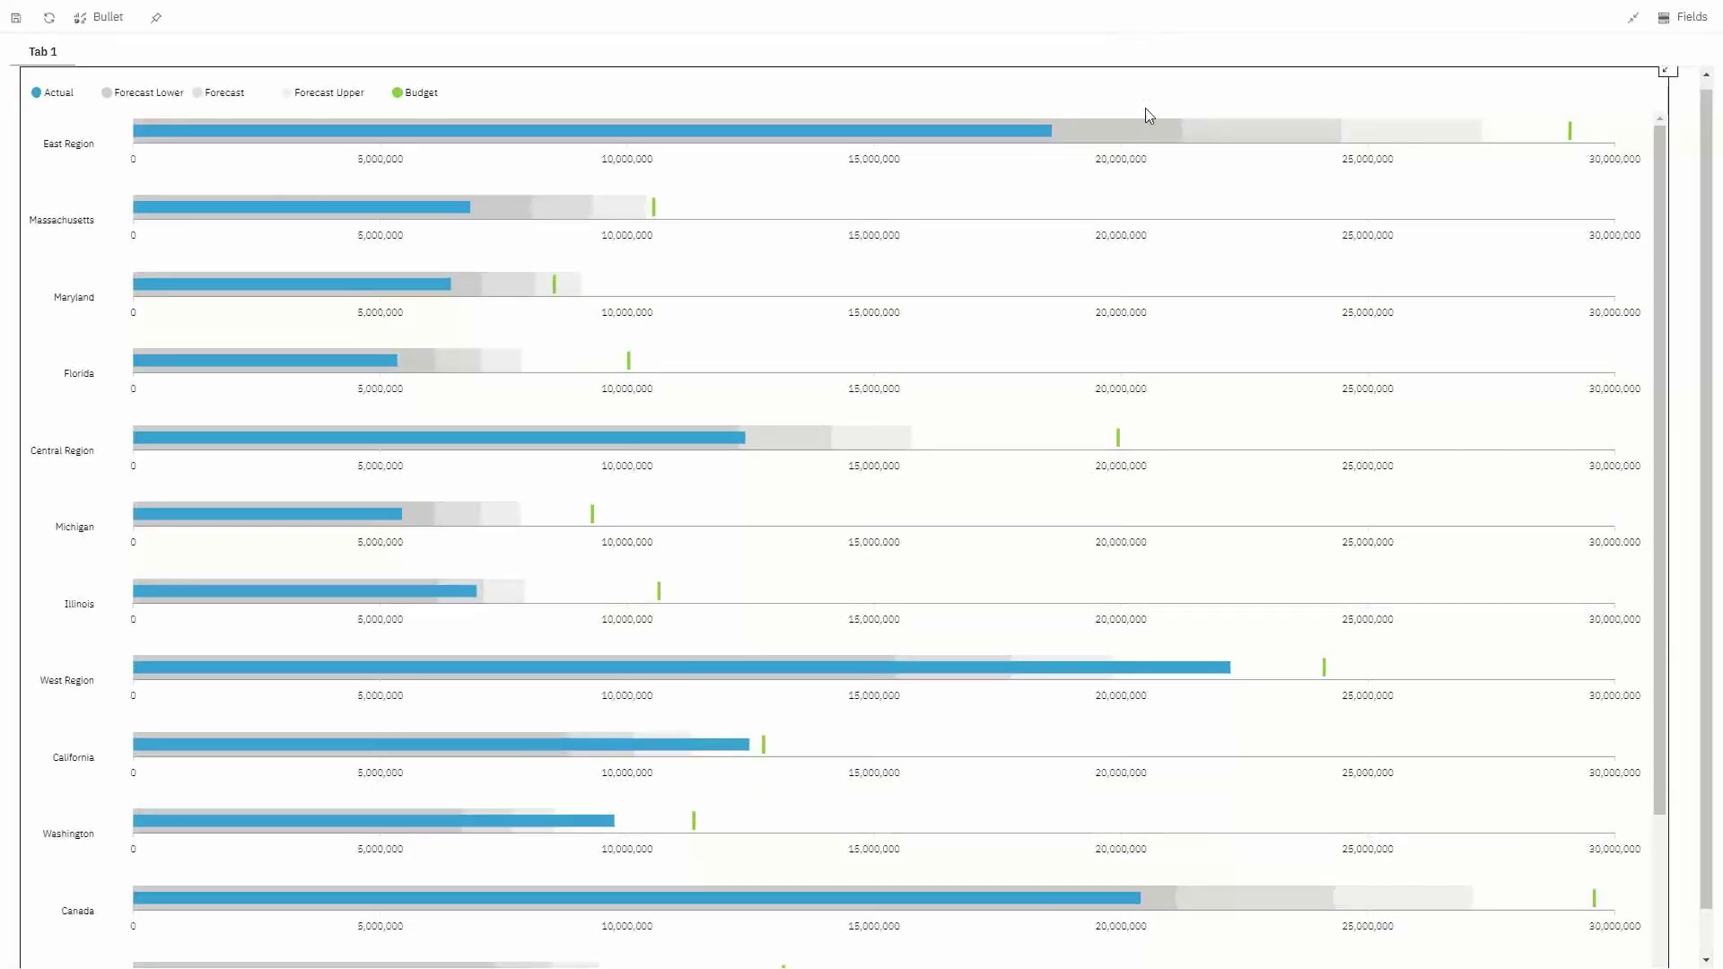
{"action": "mouse_move", "coordinate": [1111, 19]}
{"action": "left_click", "coordinate": [1635, 29]}
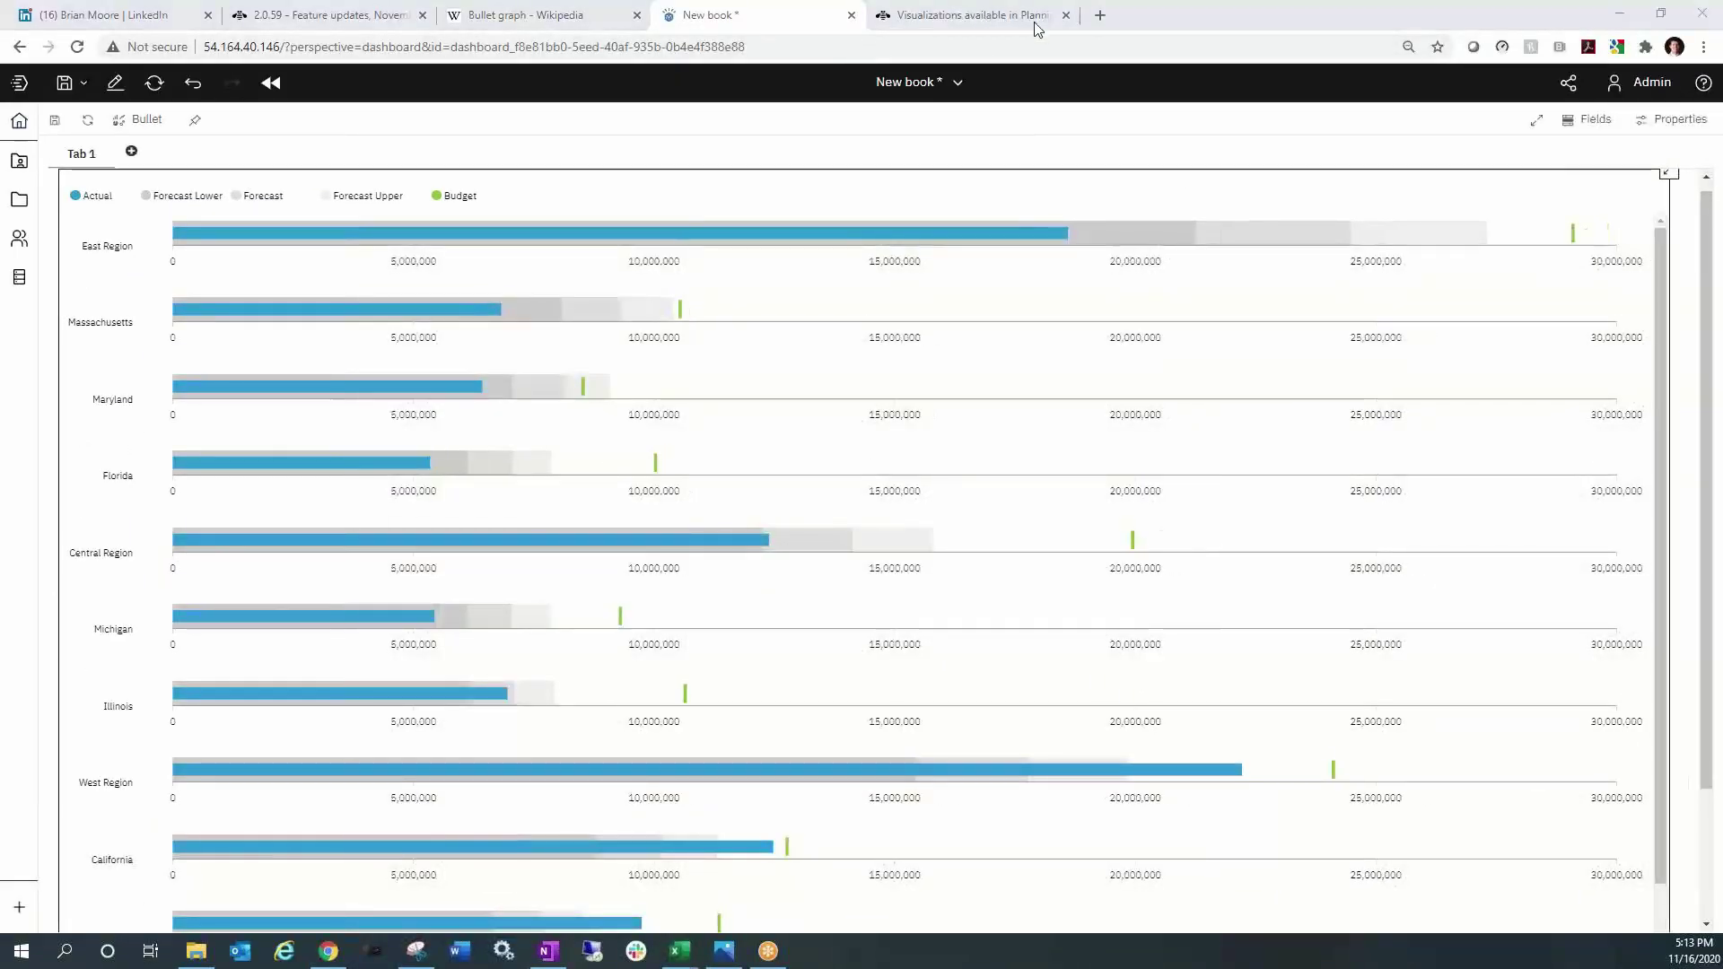
{"action": "left_click", "coordinate": [959, 16]}
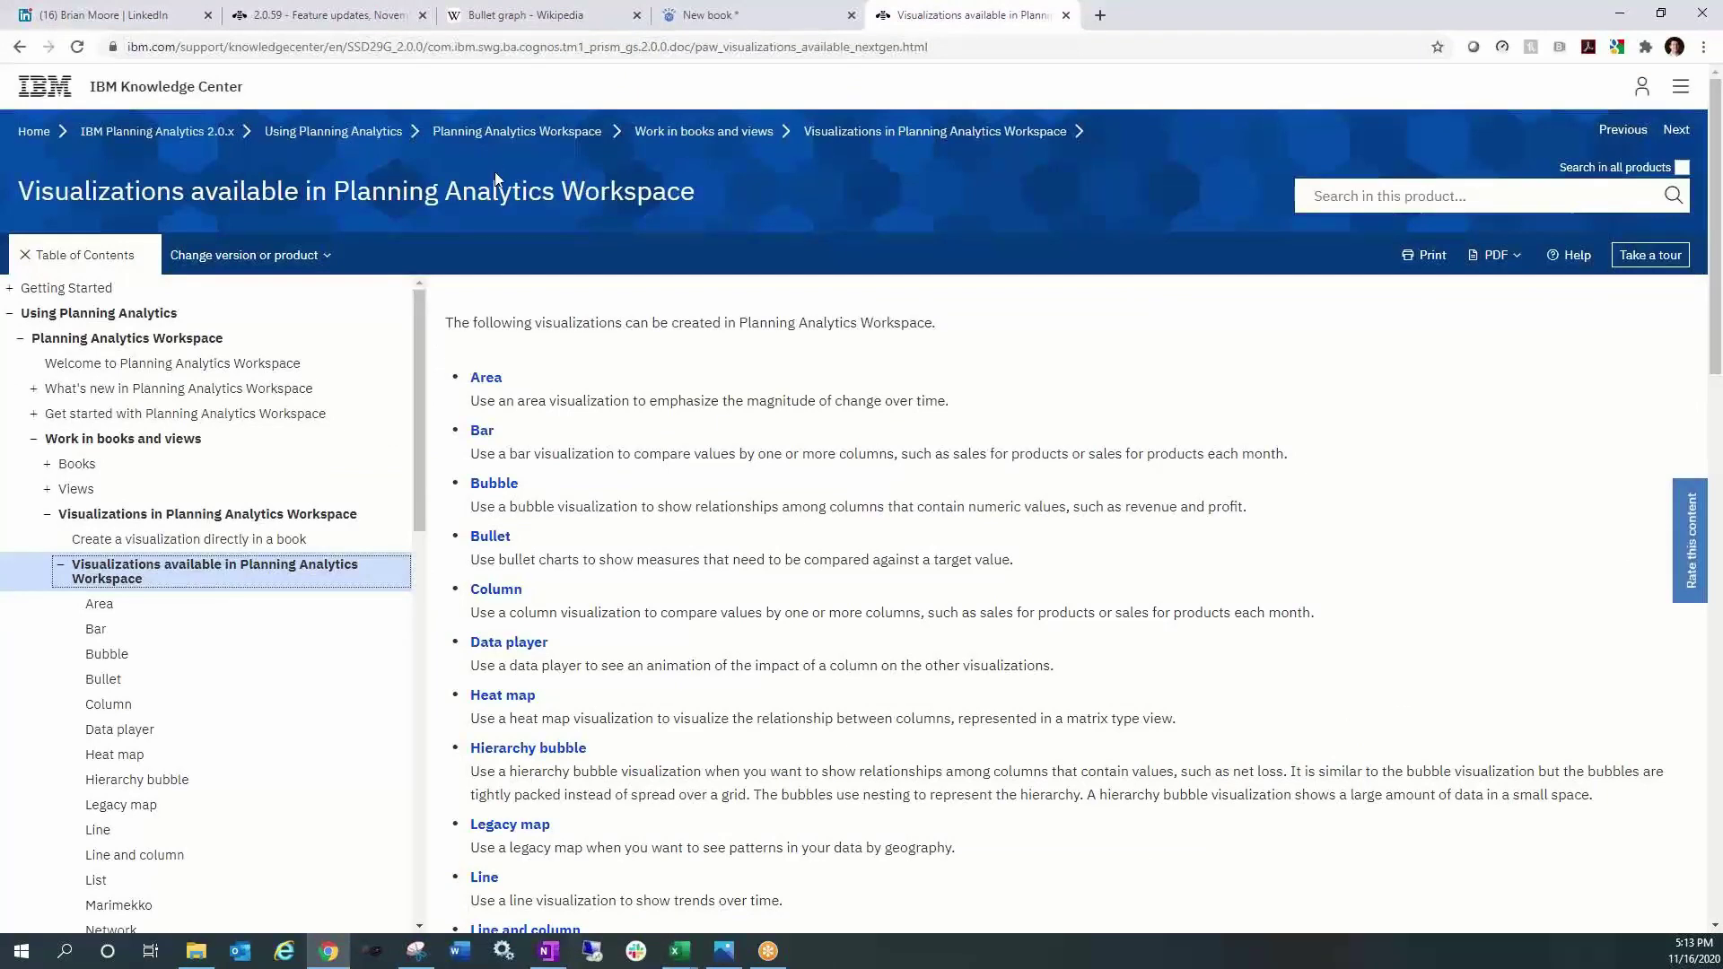